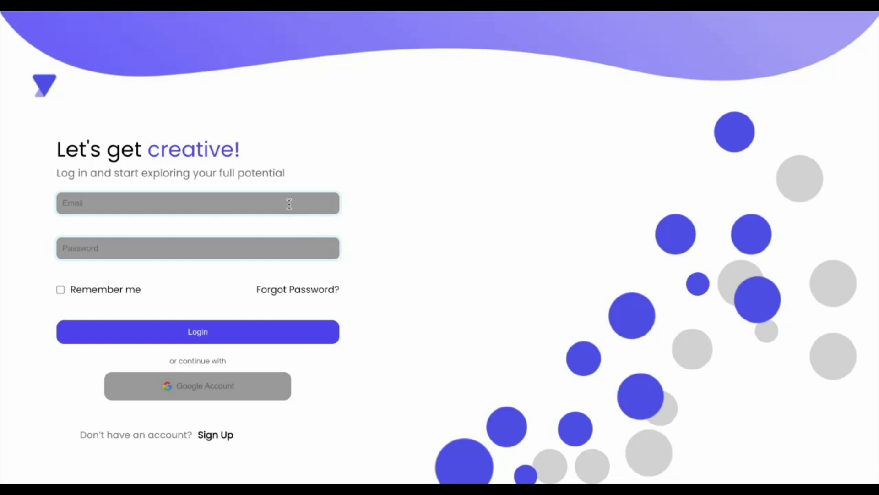
Log in to yoona.ai with the account email and password.
click(289, 202)
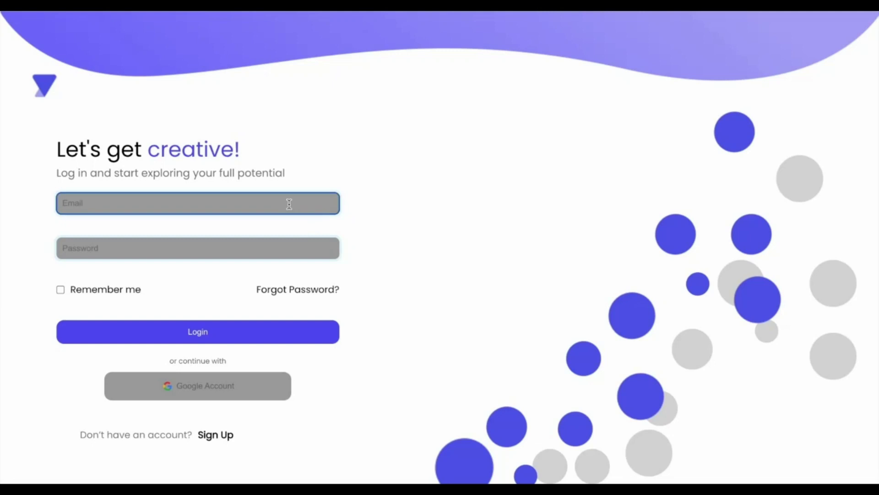
text(d)
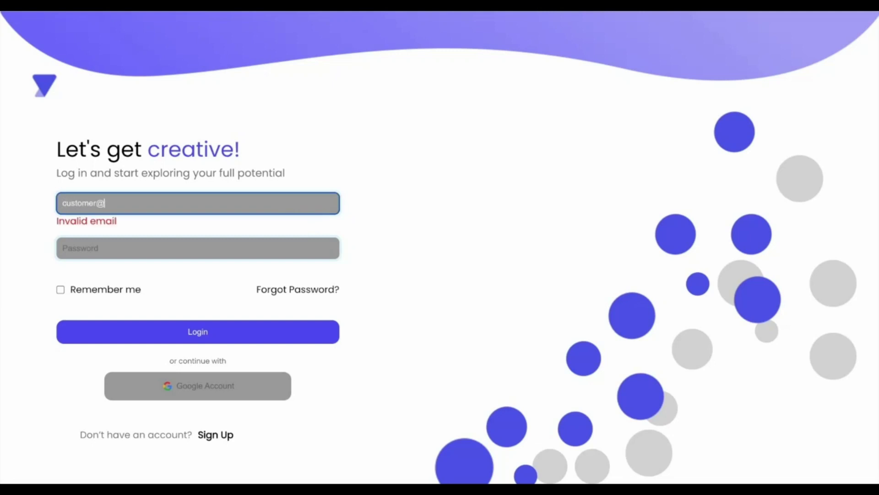
text(yoona.ai)
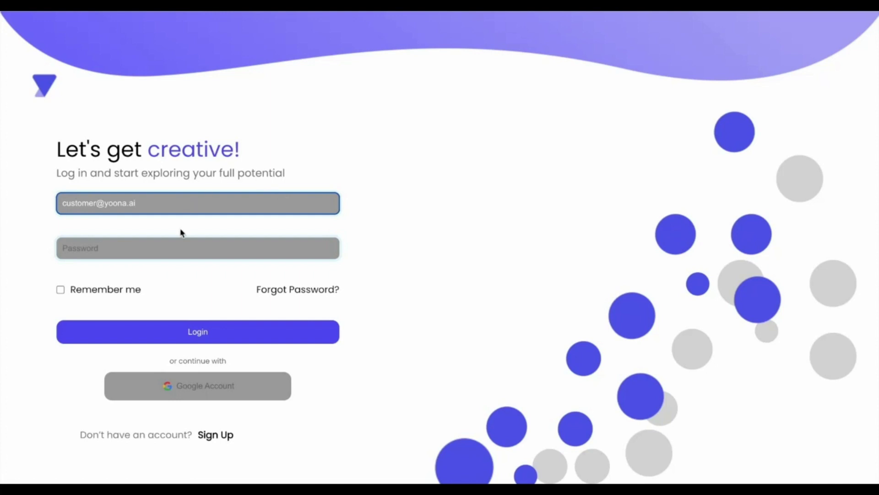
click(177, 246)
text(••)
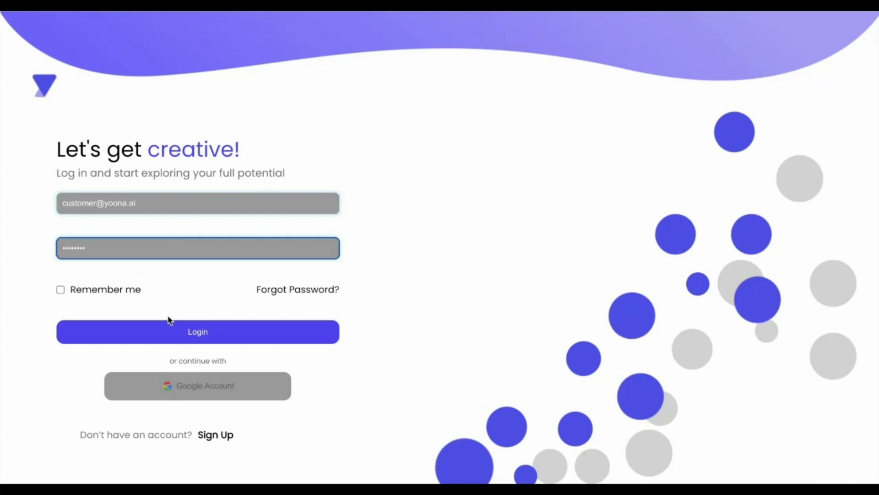
click(184, 334)
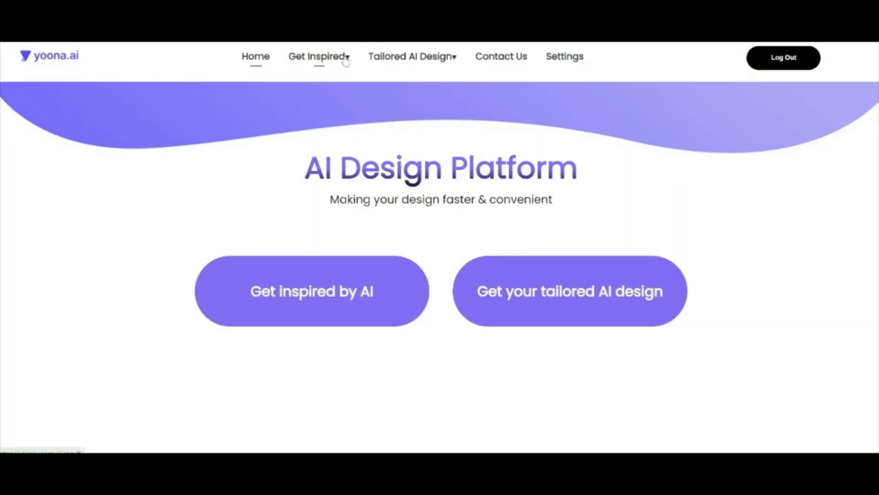
In Sketch to Design, upload the dress.jpg sketch and confirm it.
click(344, 57)
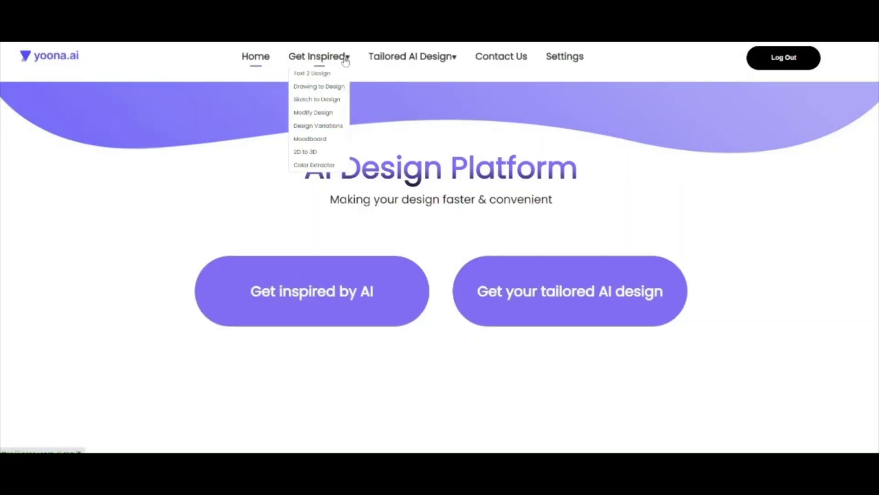
click(336, 100)
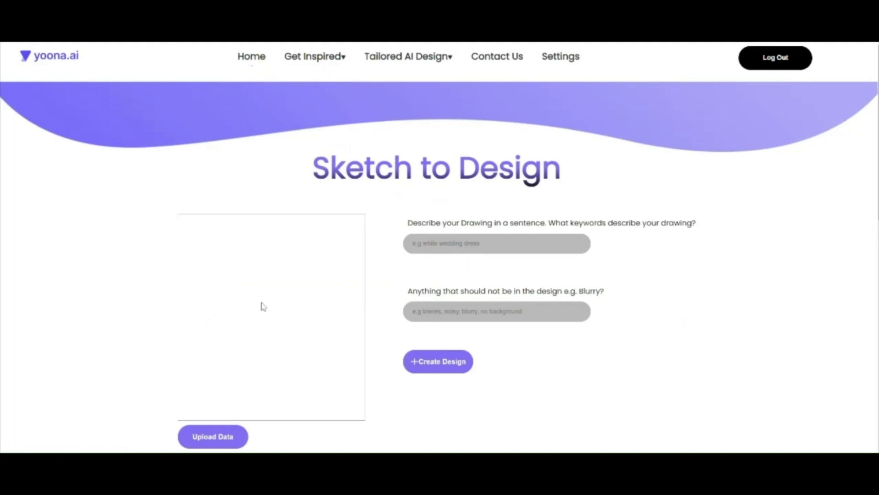
click(223, 440)
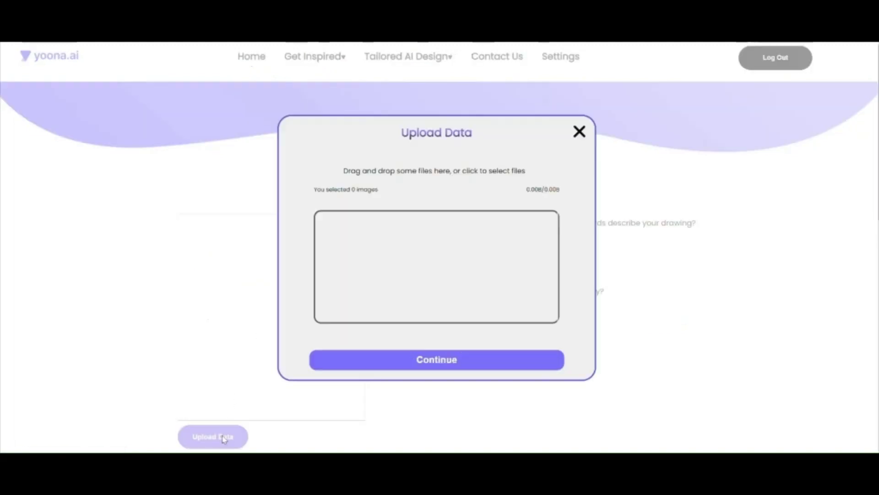
click(371, 263)
double_click(133, 100)
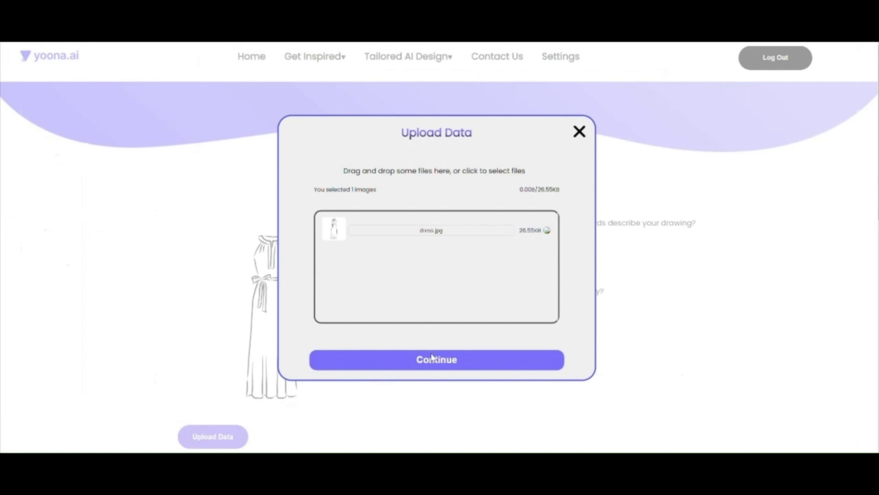
click(432, 355)
Describe the drawing and generate a photorealistic dress design from the sketch.
click(480, 240)
text(a women's evening dress, futuristic, photorealistic, hd)
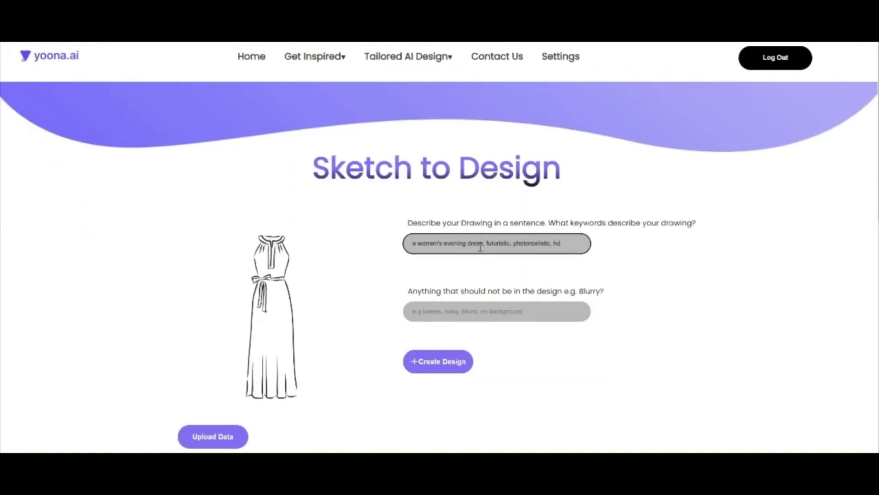
click(441, 362)
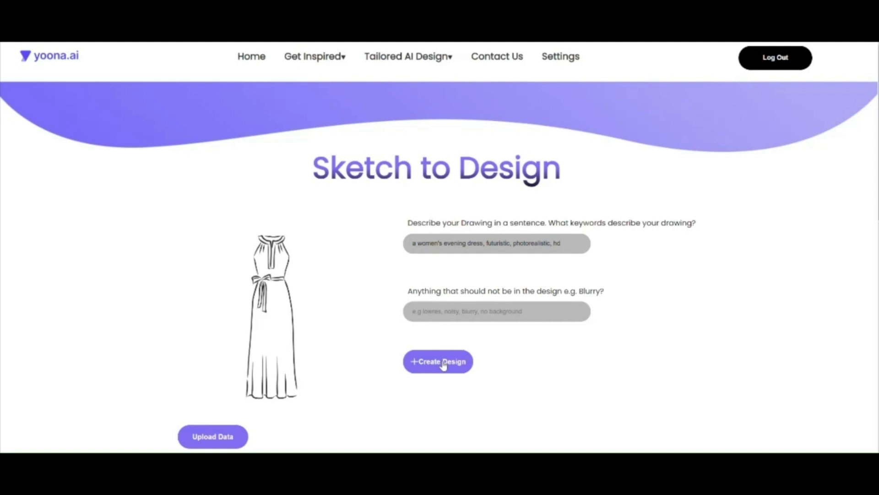
scroll(440, 247, down, 5)
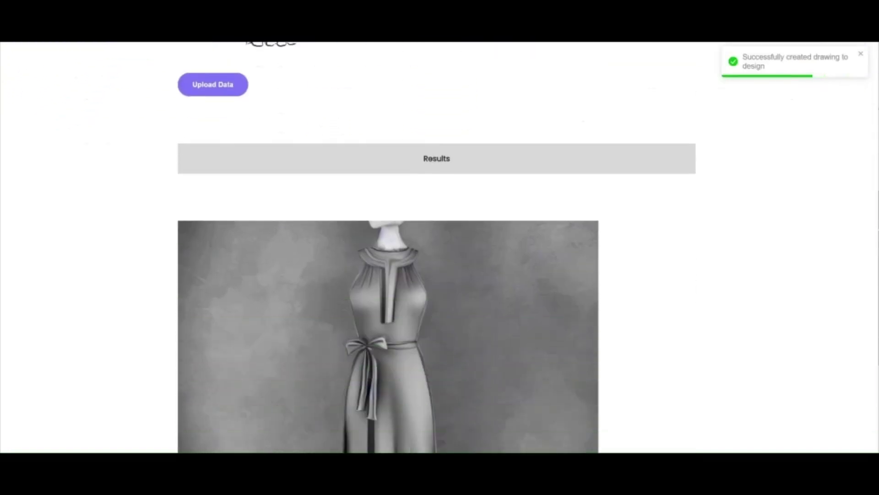
scroll(440, 247, down, 3)
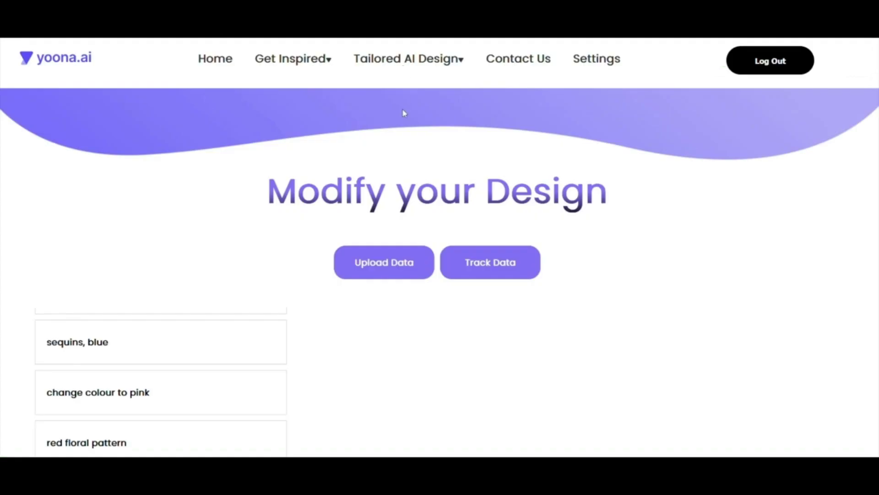
Upload the black printed top image 19SWVWB0_2000_B.png into the modify dialog.
click(386, 262)
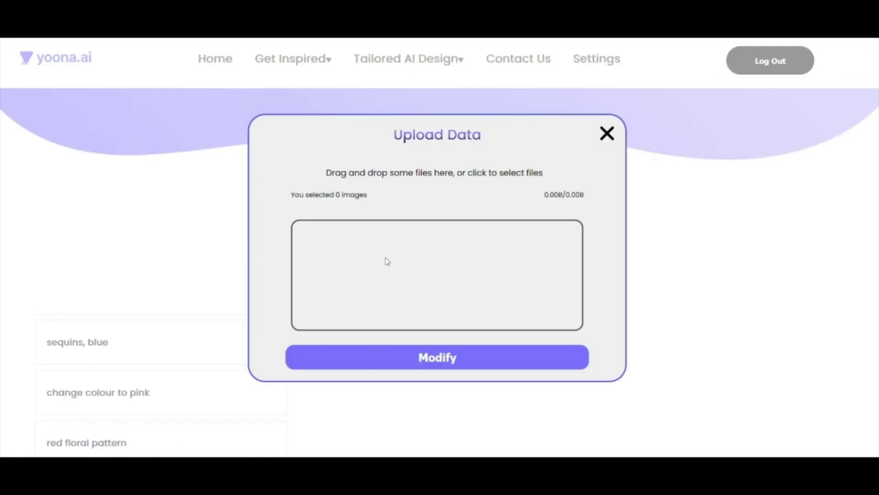
click(386, 261)
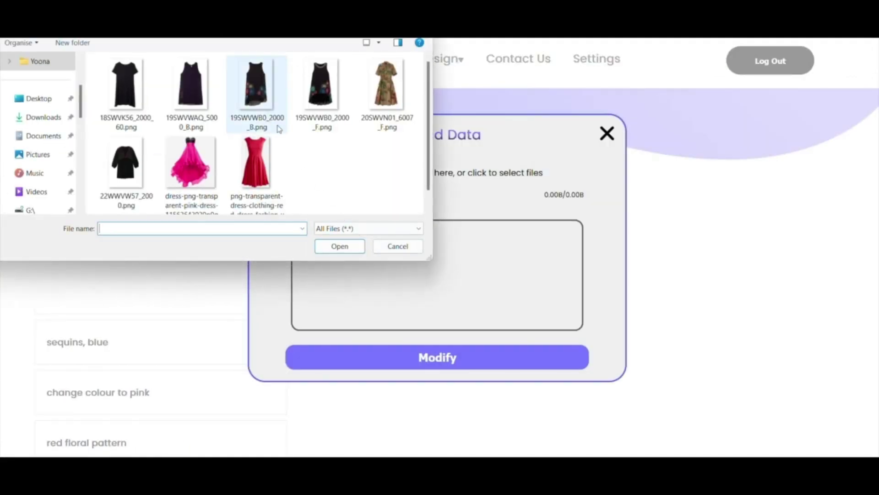
click(251, 83)
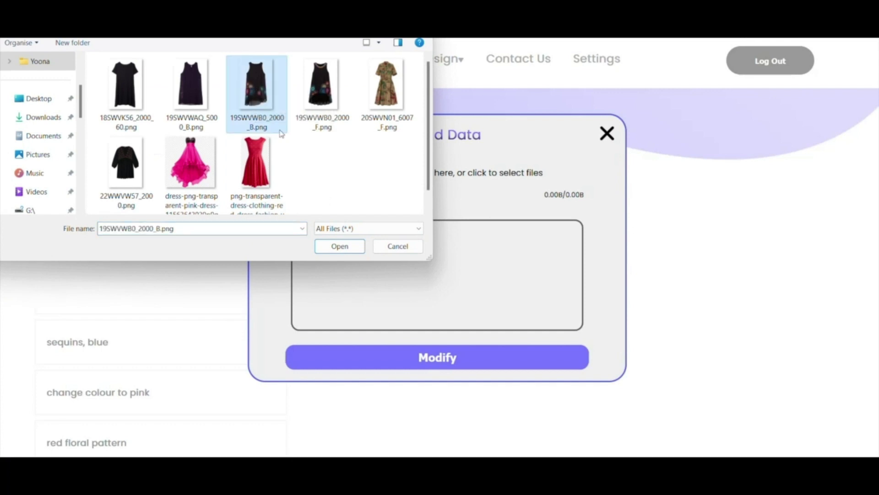
click(339, 245)
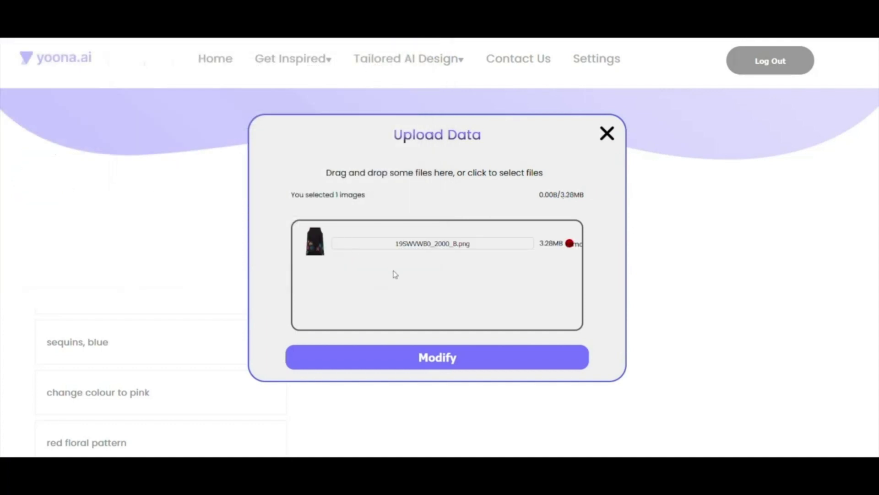
Mask the top's shoulder, describe 'Long Sleeves' and generate one long-sleeved variation.
click(449, 362)
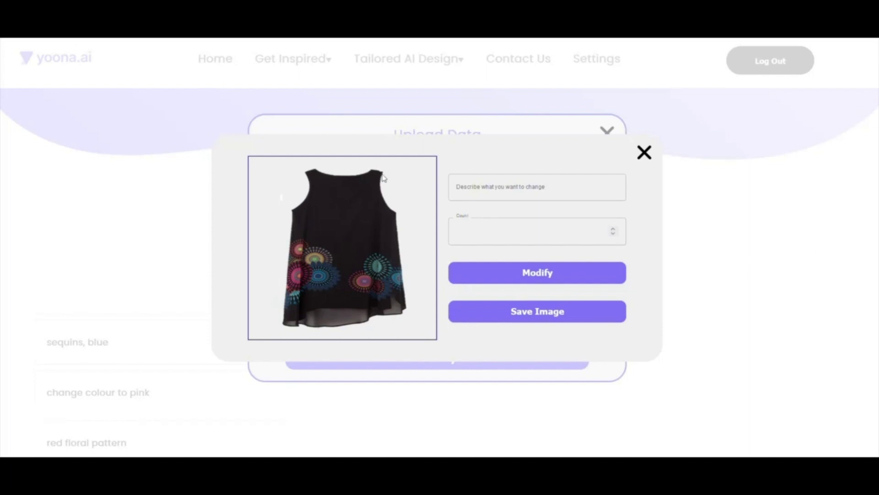
drag(383, 177, 392, 181)
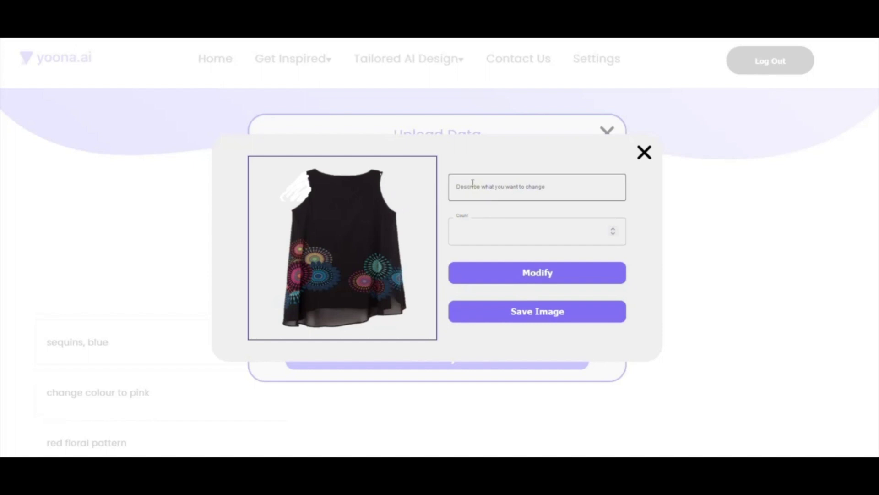
click(496, 184)
text(Lon)
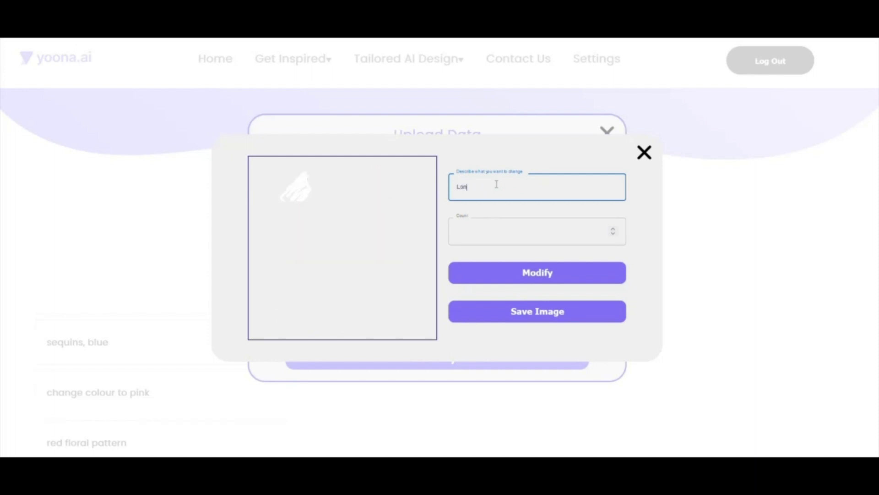
text(g Sleeves)
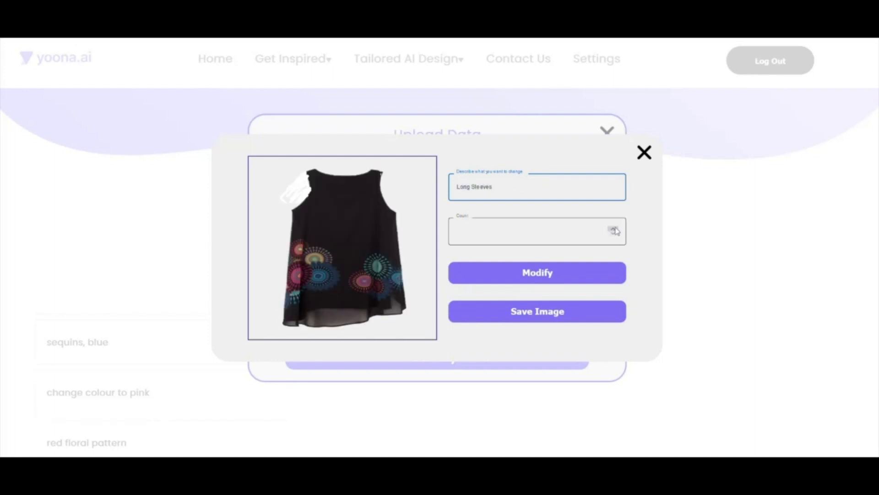
click(536, 274)
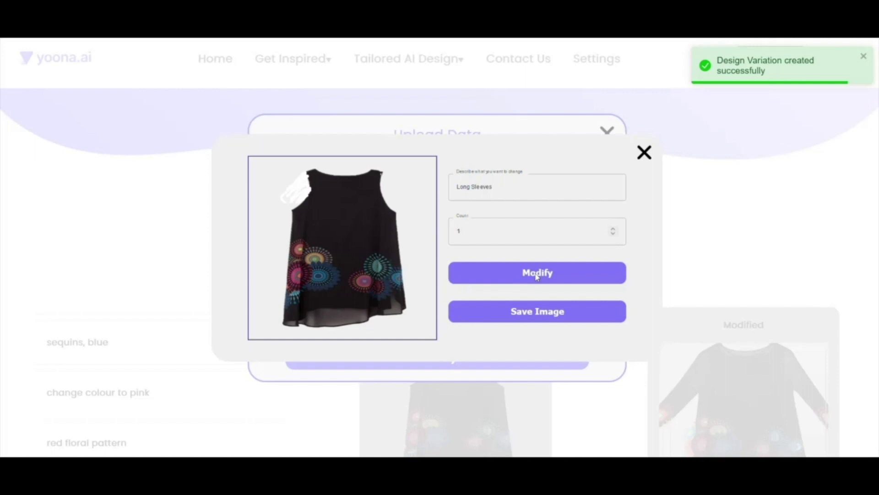
Close the modification editor and upload dialog to return home.
click(645, 152)
click(608, 134)
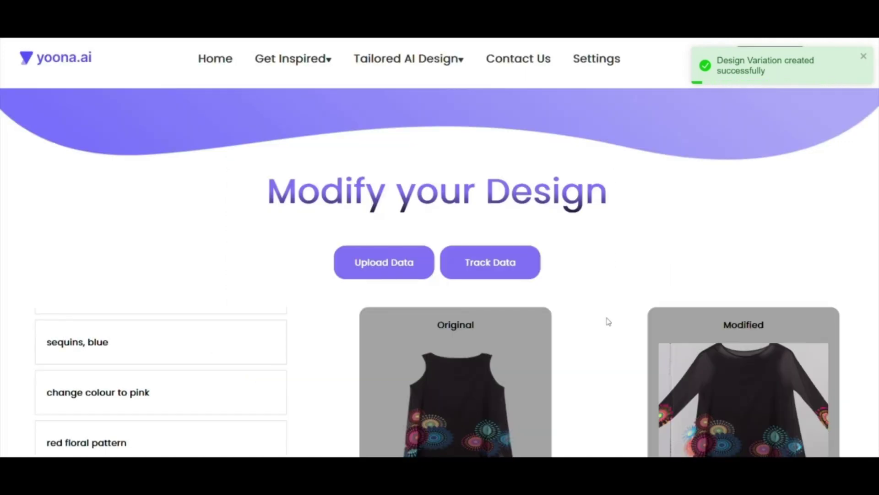
scroll(608, 321, down, 2)
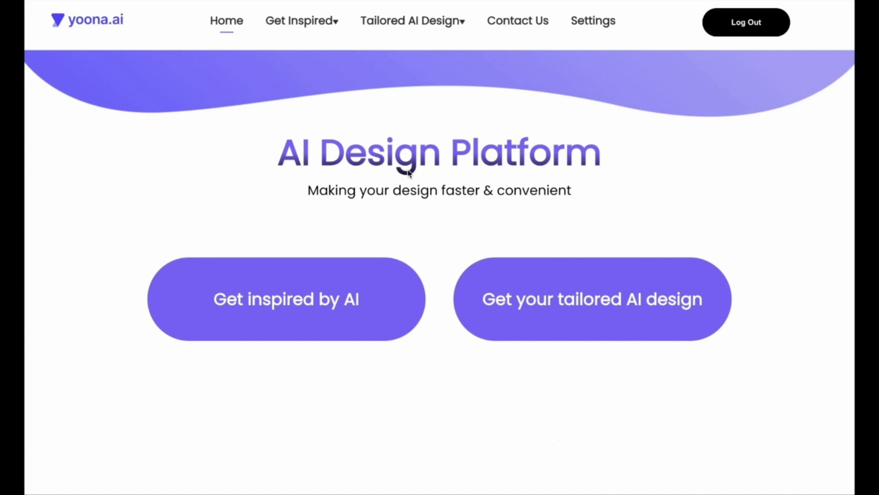
In Text 2 Design, create a new design from the prompt 'Green dress, vivid color'.
click(310, 28)
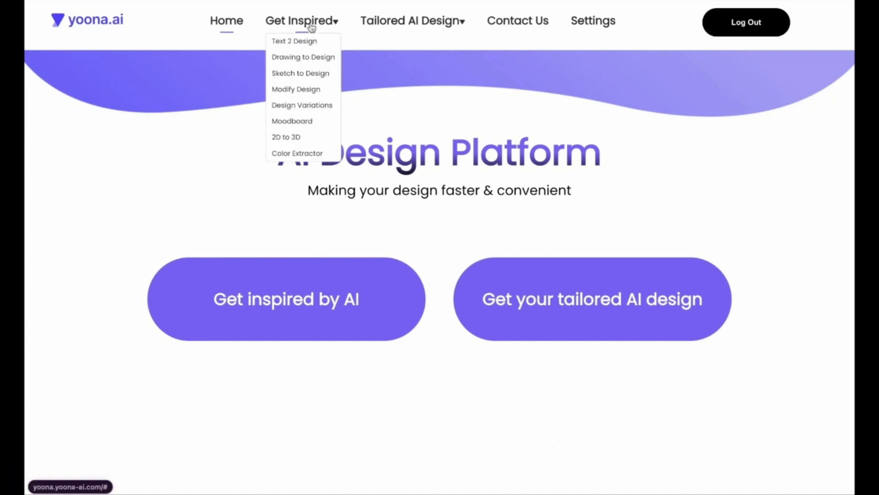
click(307, 42)
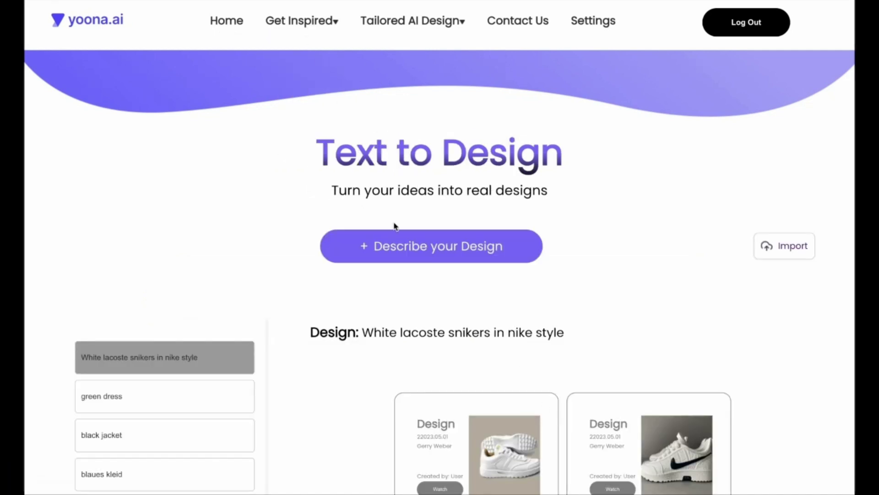
scroll(395, 227, down, 1)
click(405, 234)
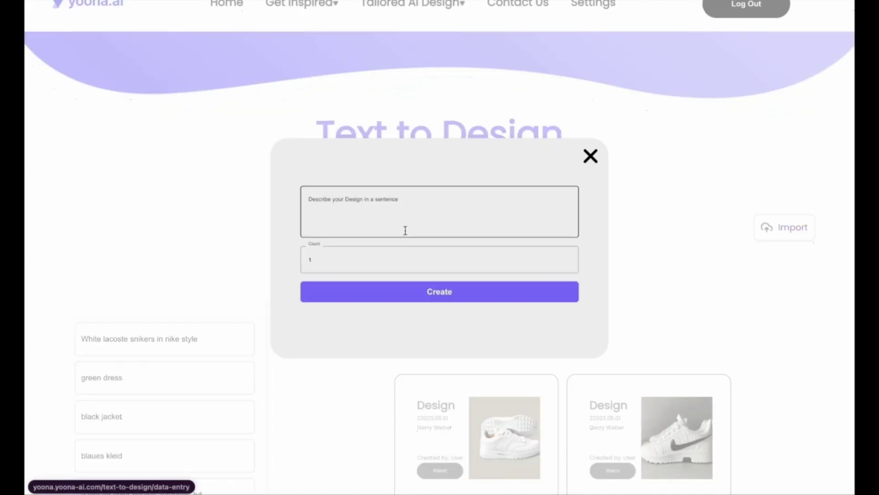
click(392, 211)
text(Green dress, vivid color)
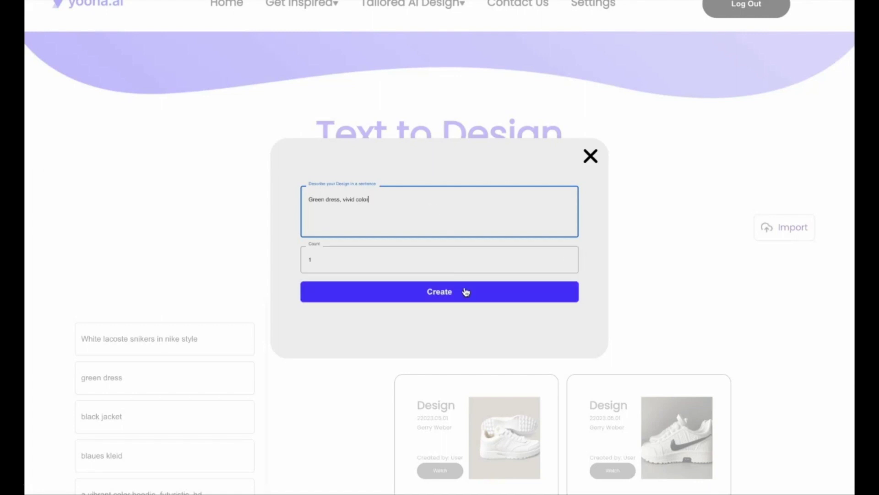
click(467, 292)
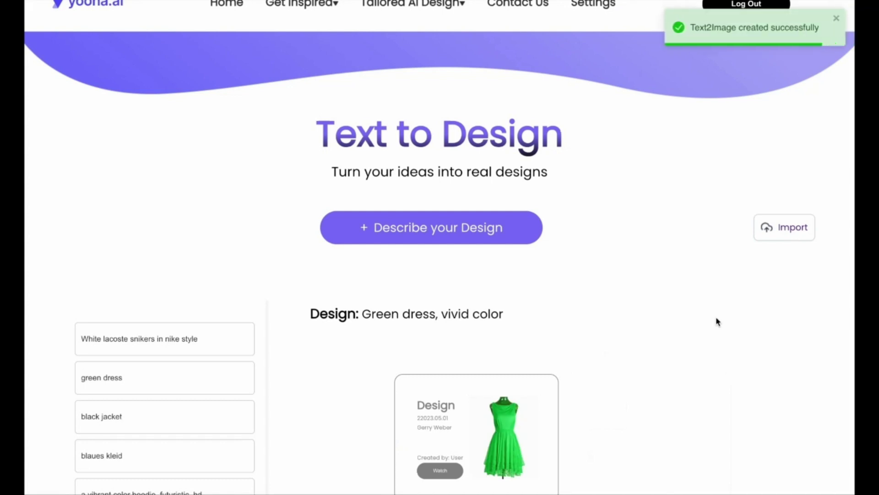
scroll(716, 322, down, 2)
scroll(715, 321, down, 1)
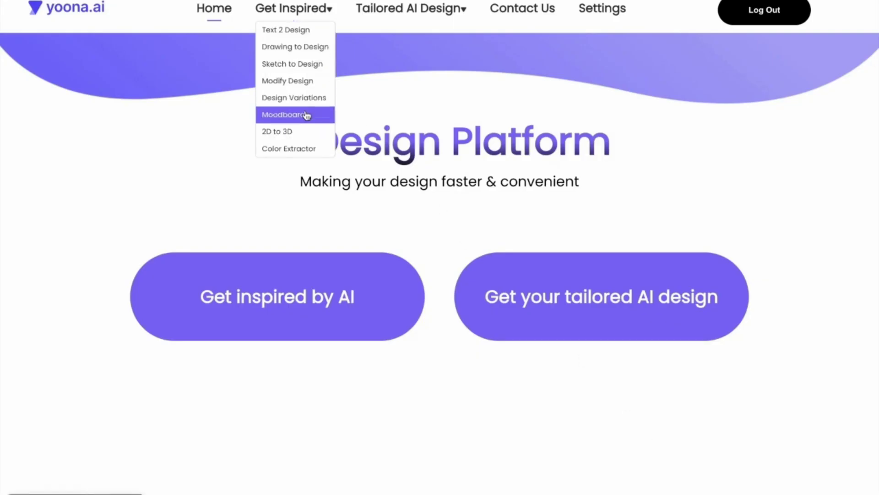
Preview the saved moodboards moodboard2, Moodboard and Retro 1980s.
click(302, 114)
scroll(345, 276, down, 1)
scroll(345, 276, down, 2)
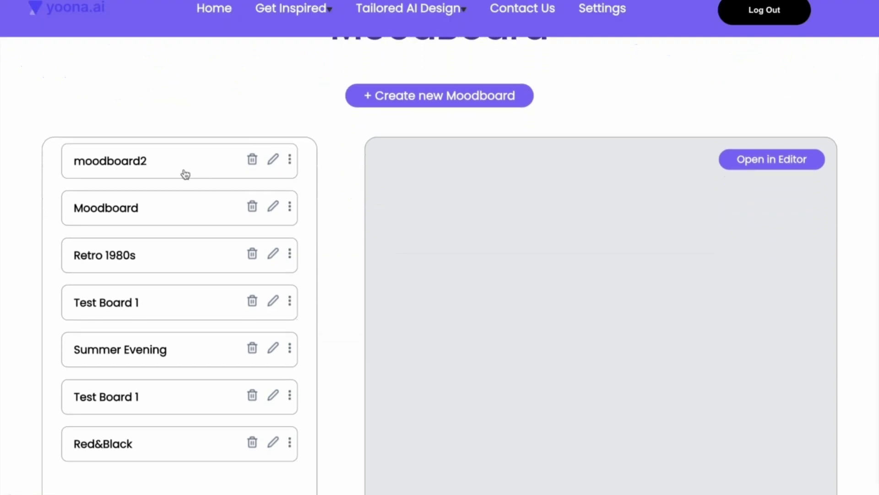
click(179, 169)
scroll(329, 245, down, 1)
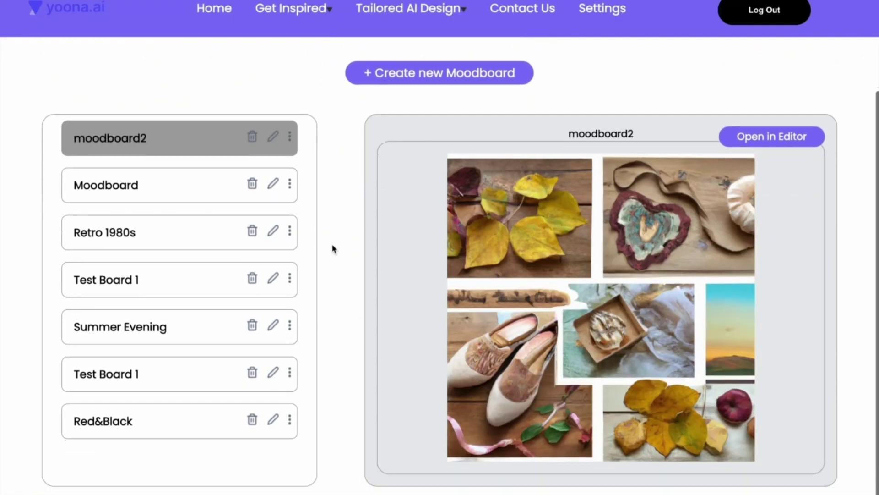
click(173, 186)
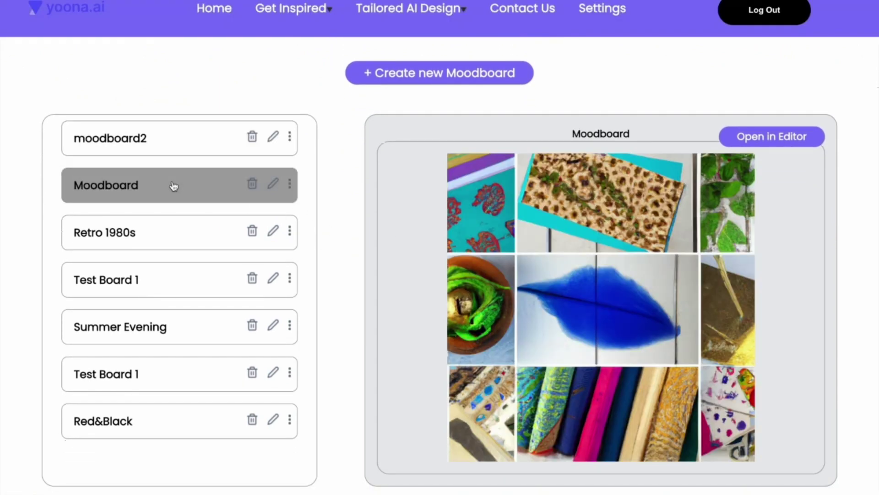
click(157, 233)
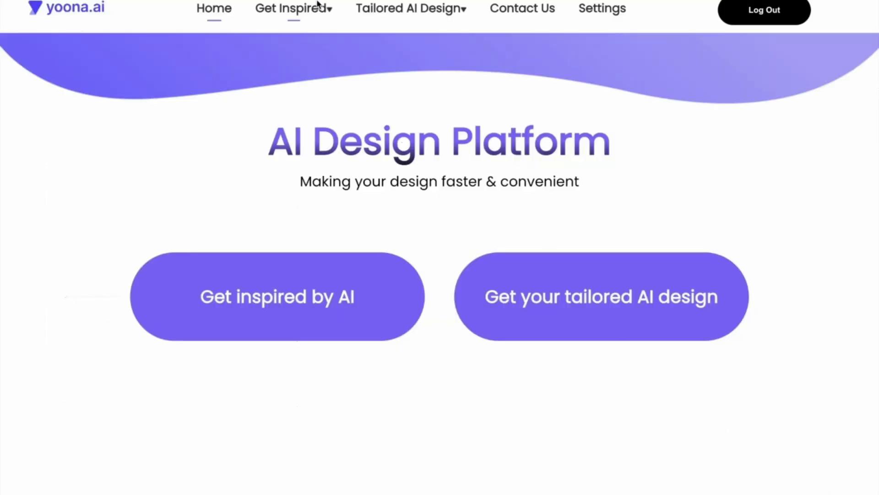
Open the 2D to 3D feature to view clothing photos beside the 3D figure.
mouse_move(292, 8)
click(303, 133)
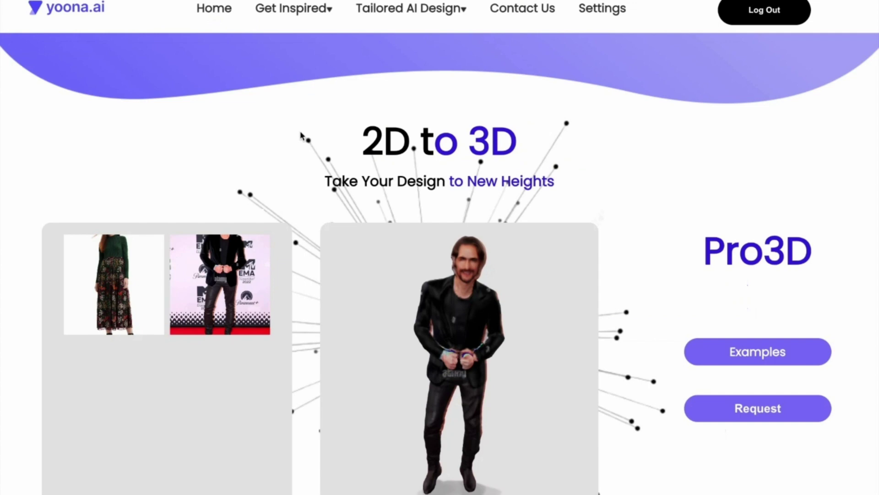
scroll(300, 135, down, 1)
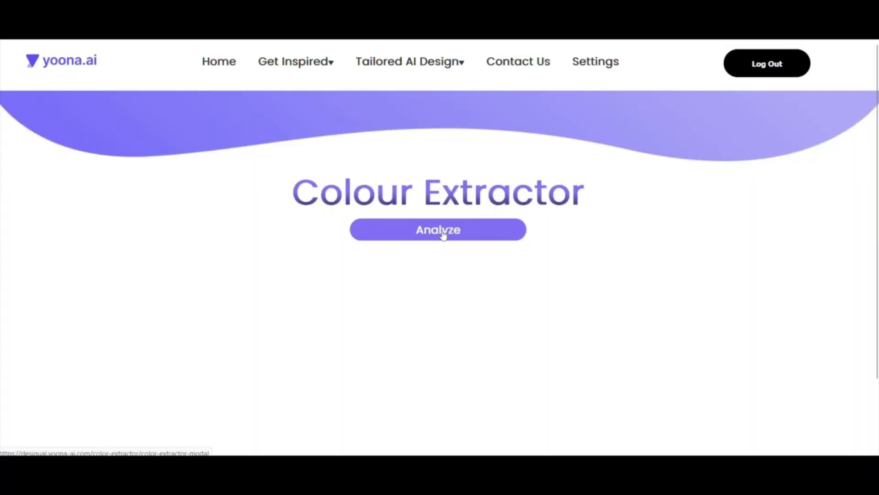
Colour-analyse the floral sleeveless dress from My Data > Cleaned Data into Pantone swatches.
click(443, 230)
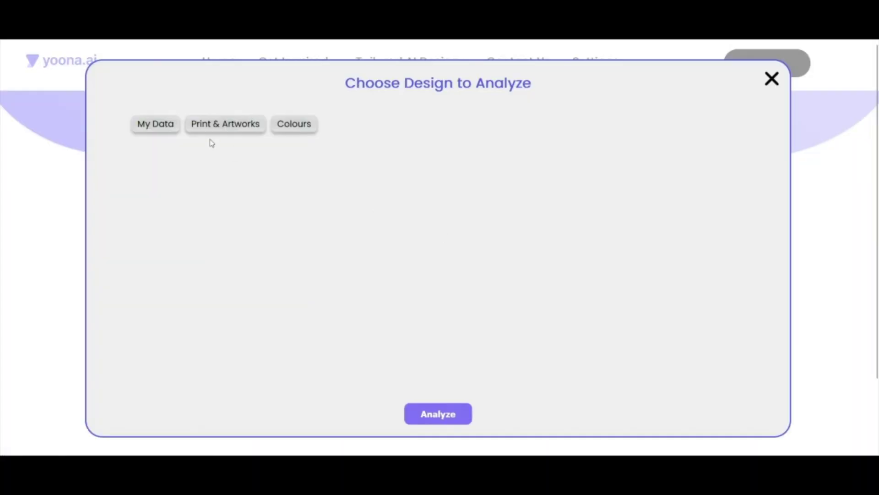
click(157, 123)
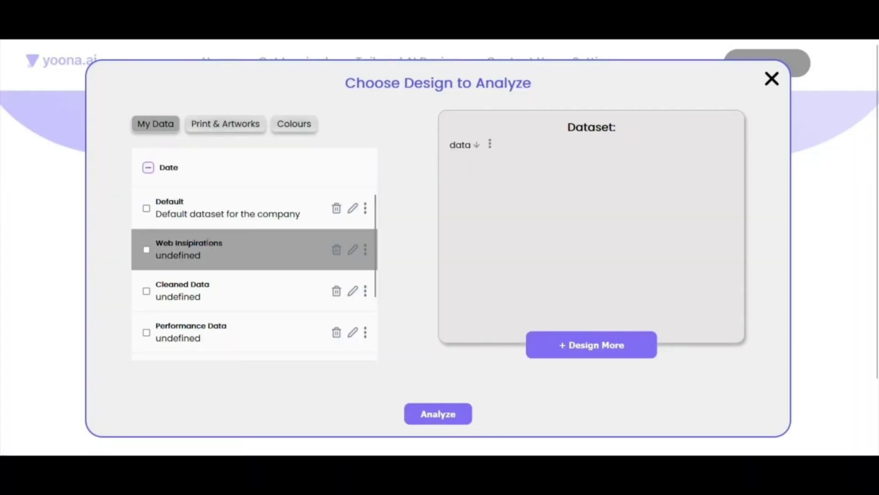
click(204, 296)
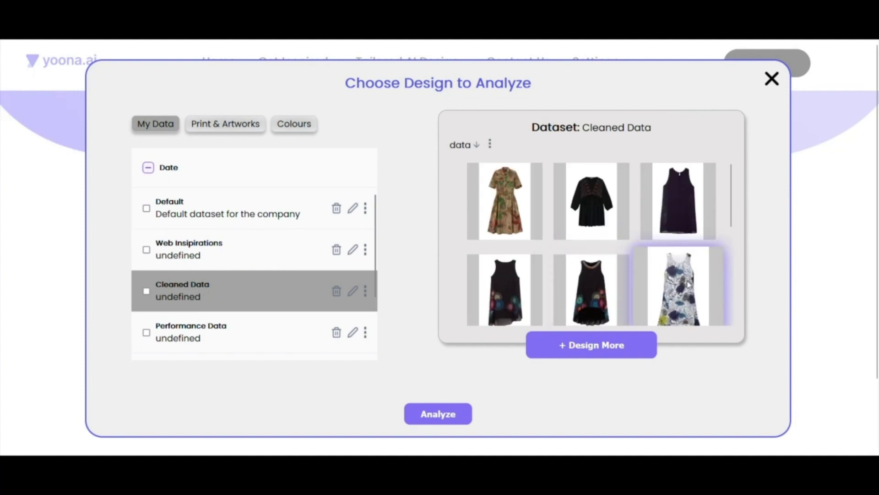
click(437, 414)
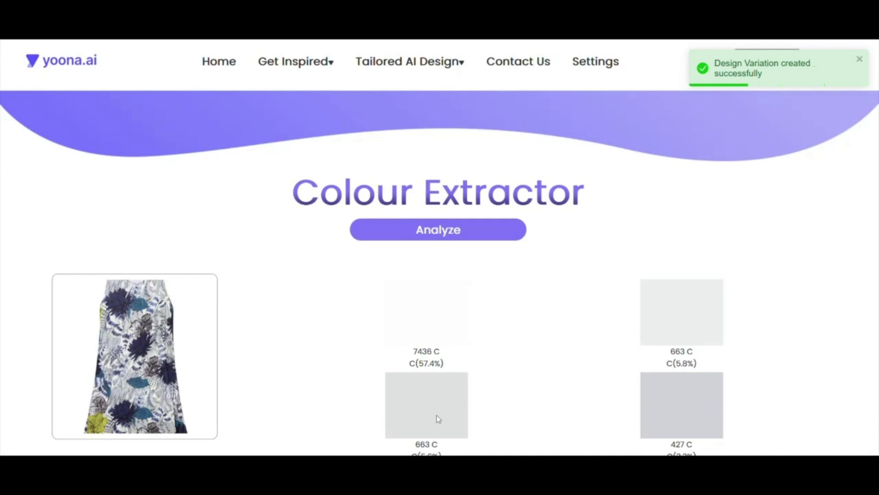
scroll(436, 415, down, 2)
scroll(437, 415, down, 1)
scroll(437, 418, down, 2)
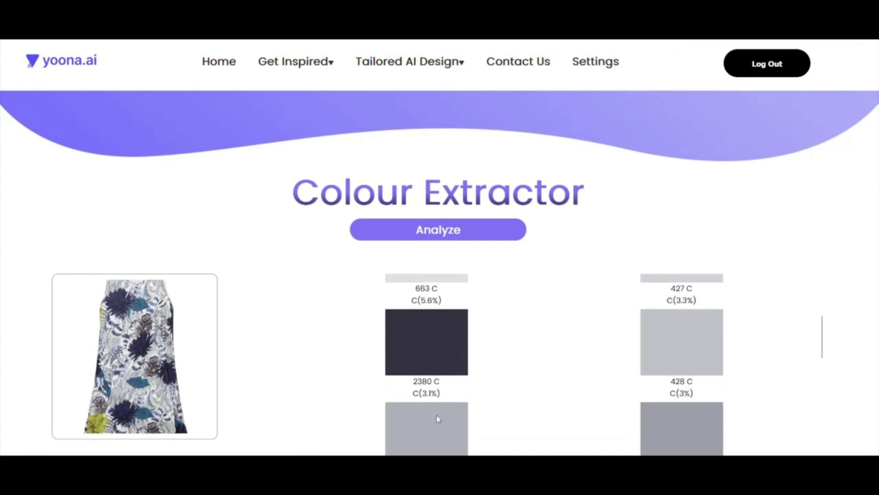
scroll(437, 418, down, 2)
scroll(437, 418, down, 2)
scroll(437, 418, down, 1)
scroll(437, 418, down, 2)
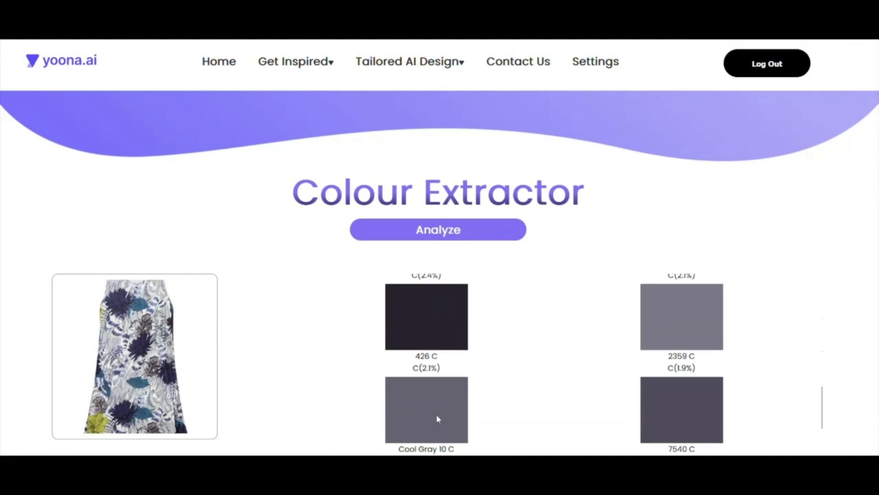
scroll(437, 418, down, 1)
scroll(437, 418, down, 1)
scroll(437, 418, down, 2)
scroll(437, 419, down, 2)
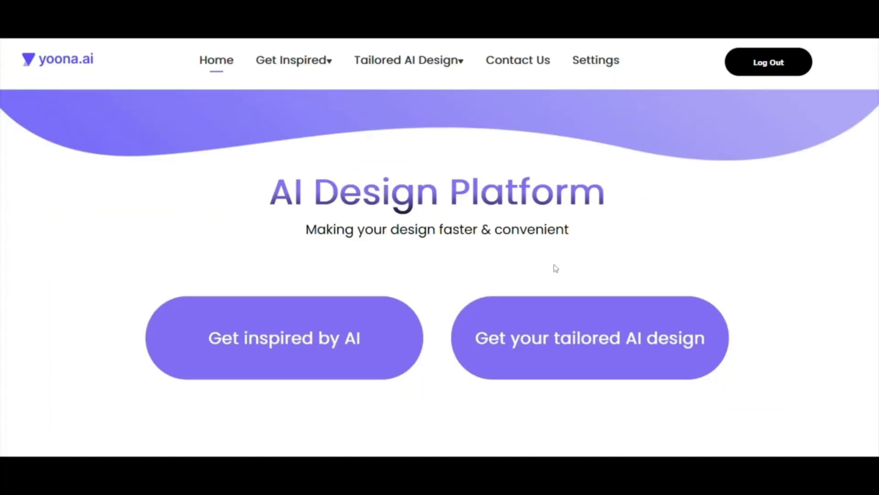
In Manage your Data, open the Artwork dataset under Print & Artworks.
click(577, 327)
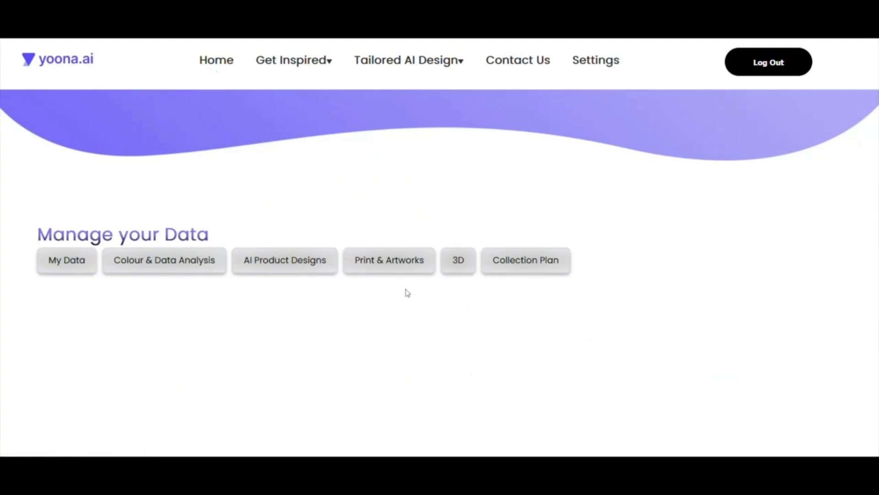
click(380, 264)
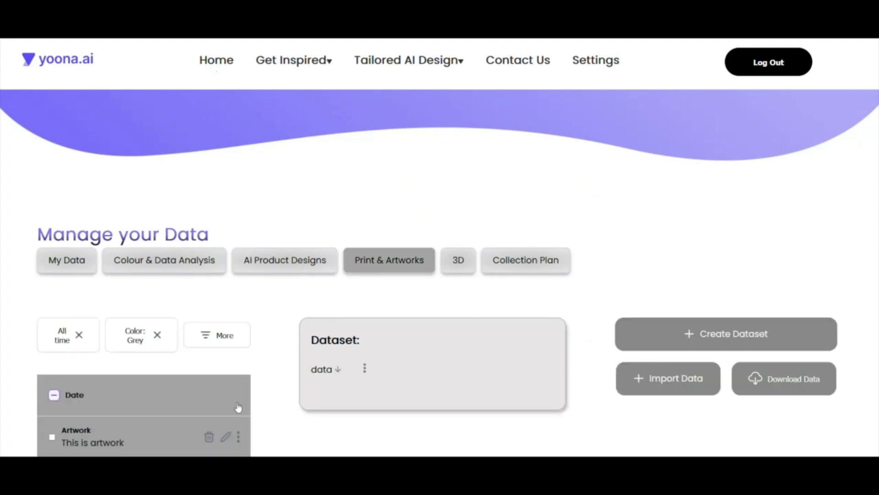
scroll(237, 408, down, 1)
click(125, 420)
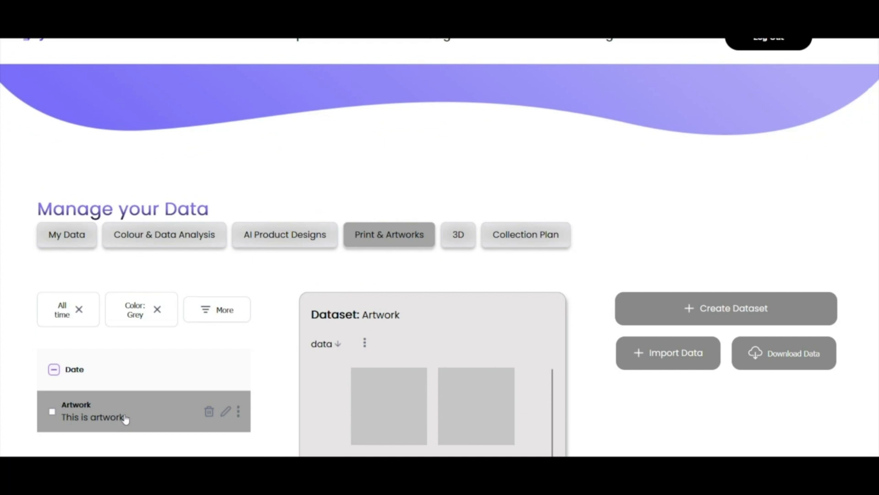
scroll(574, 398, down, 2)
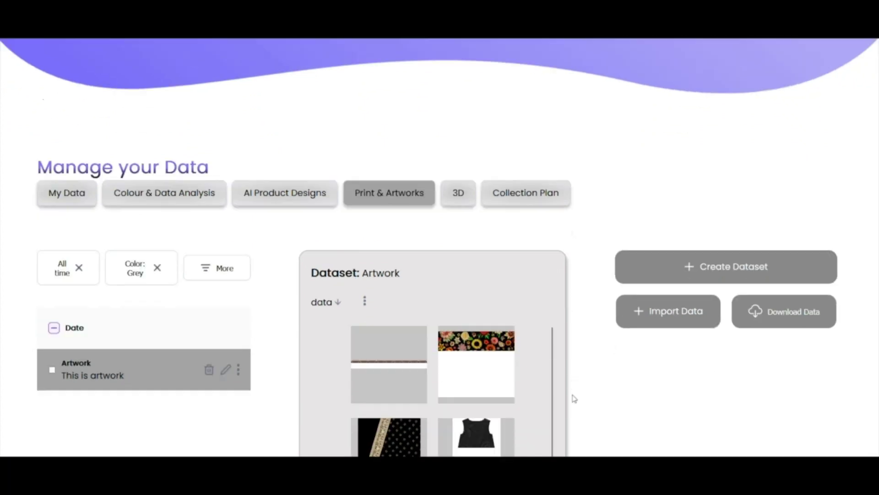
scroll(574, 399, down, 3)
scroll(574, 398, down, 2)
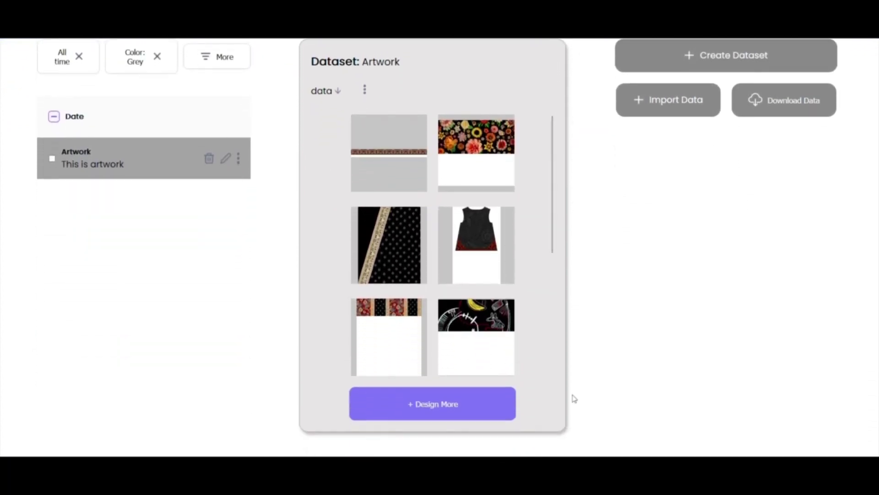
scroll(478, 308, down, 2)
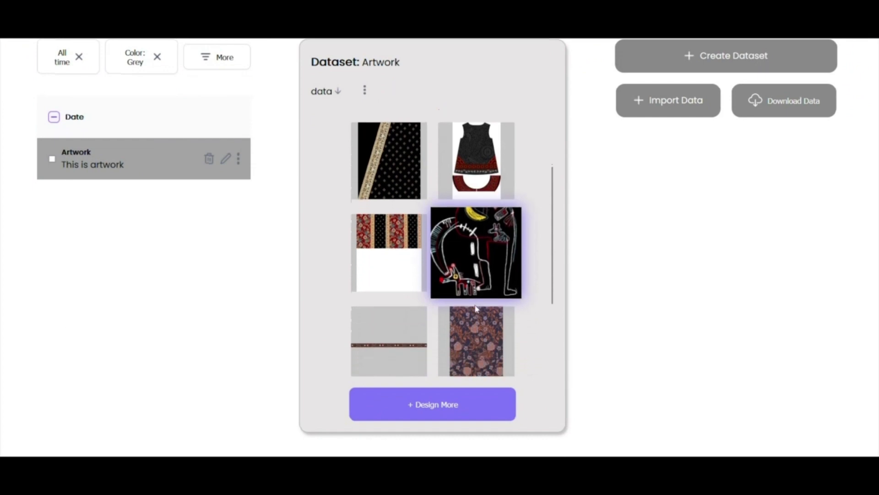
scroll(476, 310, down, 1)
scroll(476, 309, down, 1)
scroll(477, 309, down, 1)
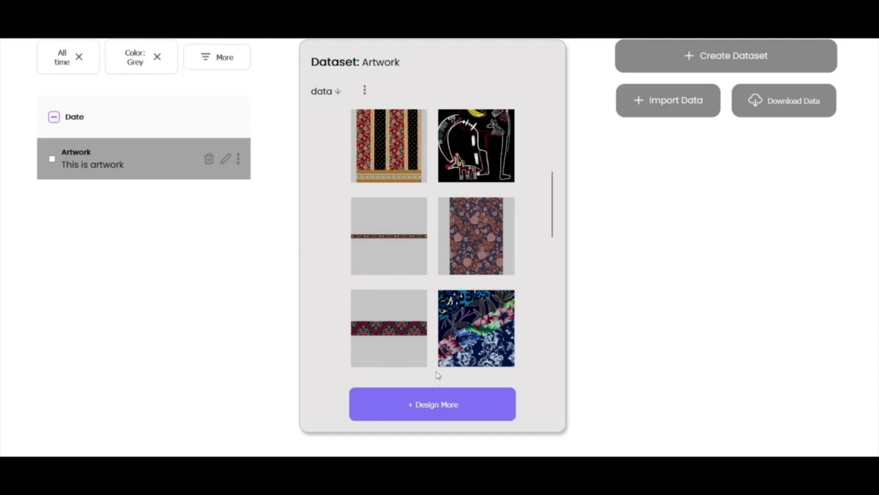
scroll(444, 343, down, 2)
scroll(447, 337, down, 2)
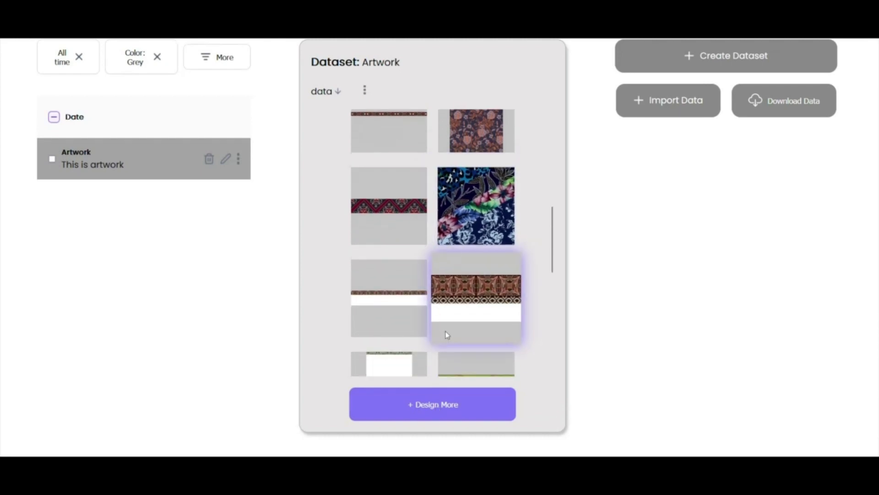
scroll(446, 335, down, 2)
scroll(446, 335, down, 1)
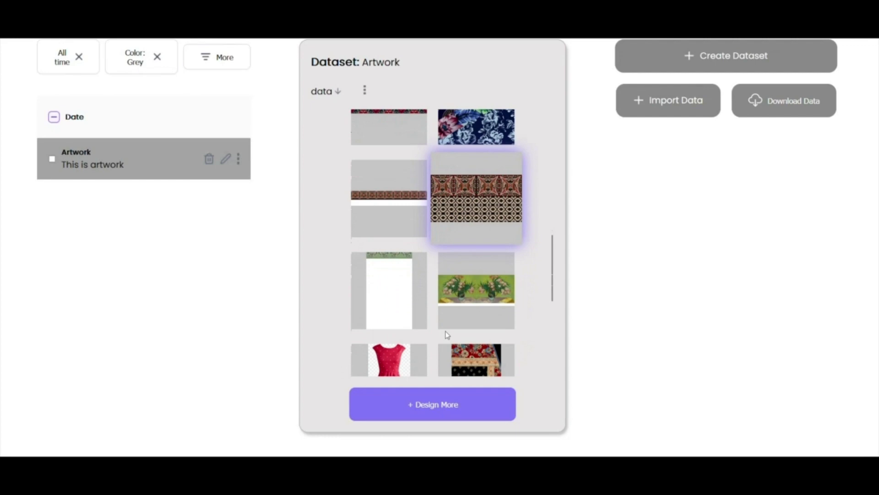
scroll(445, 335, down, 2)
scroll(446, 334, down, 2)
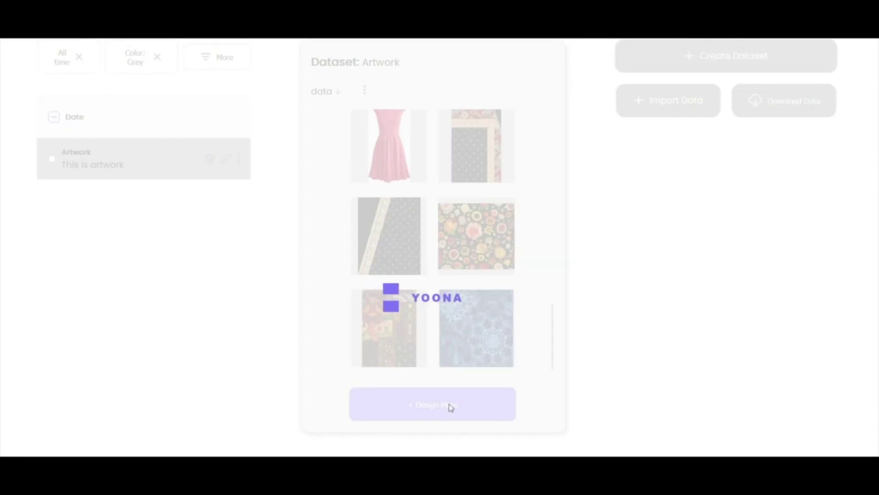
scroll(453, 335, down, 1)
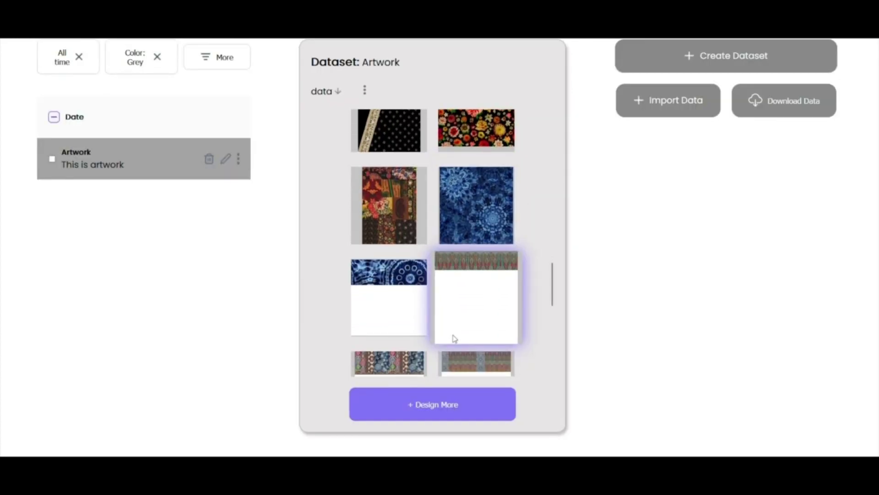
scroll(453, 338, down, 1)
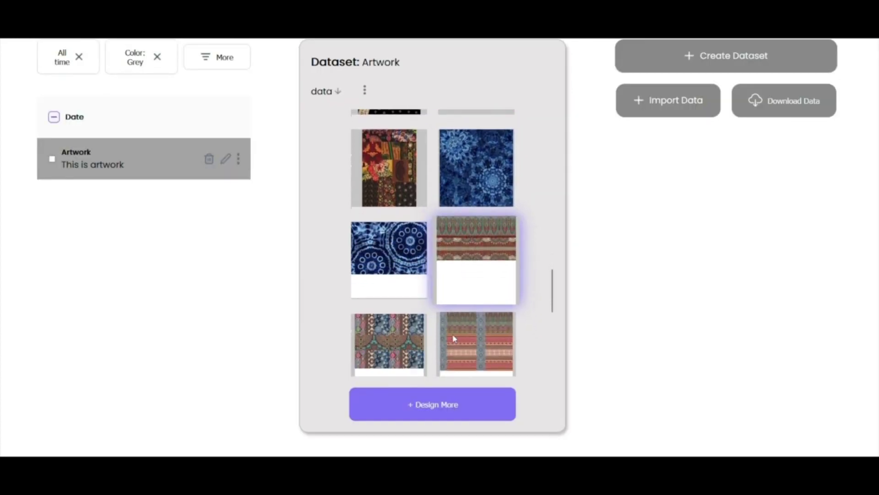
scroll(453, 338, down, 2)
scroll(453, 336, down, 1)
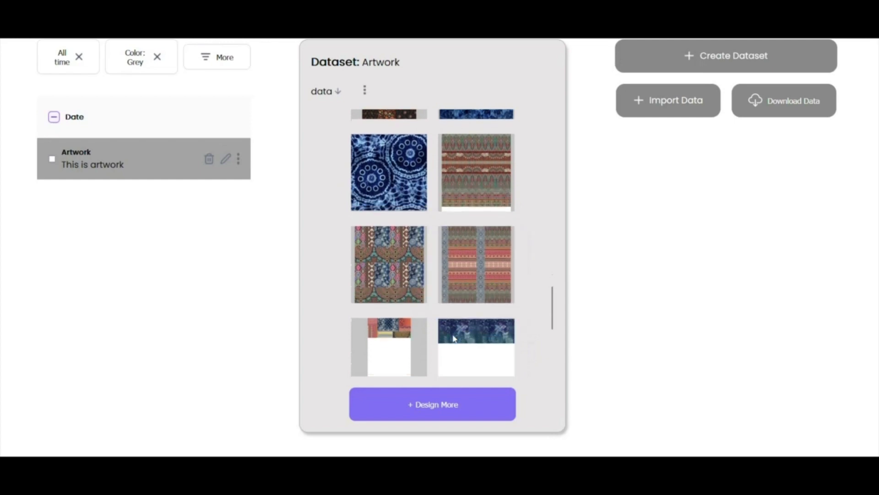
scroll(453, 337, down, 2)
scroll(453, 339, down, 1)
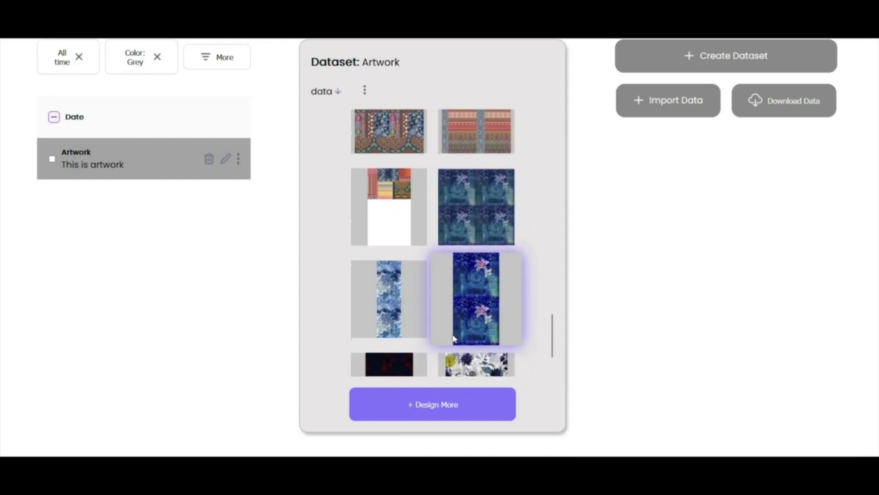
scroll(453, 339, down, 1)
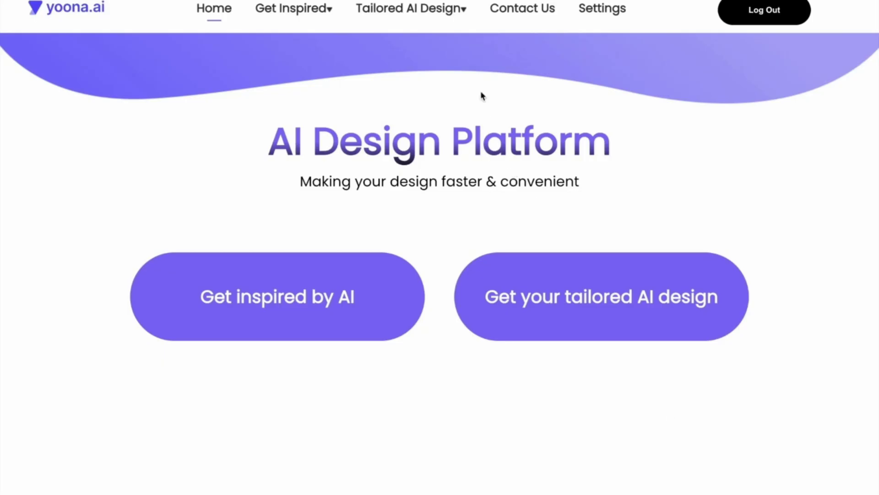
mouse_move(411, 8)
click(415, 63)
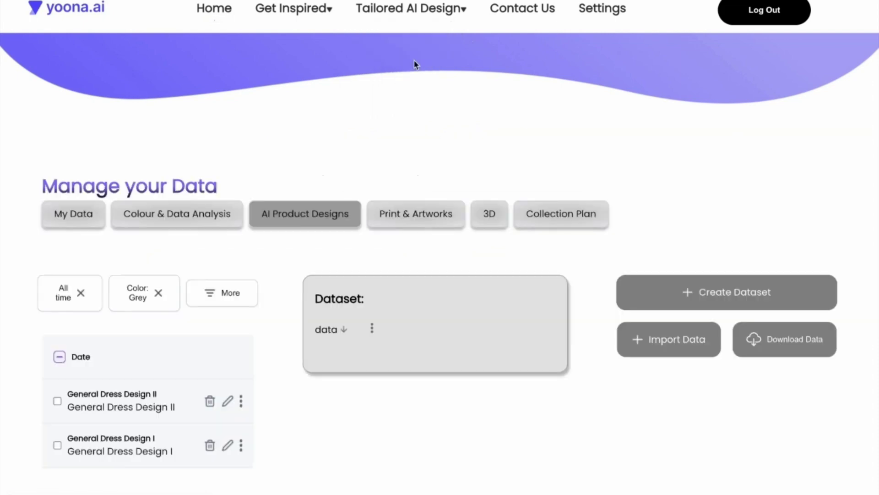
click(165, 405)
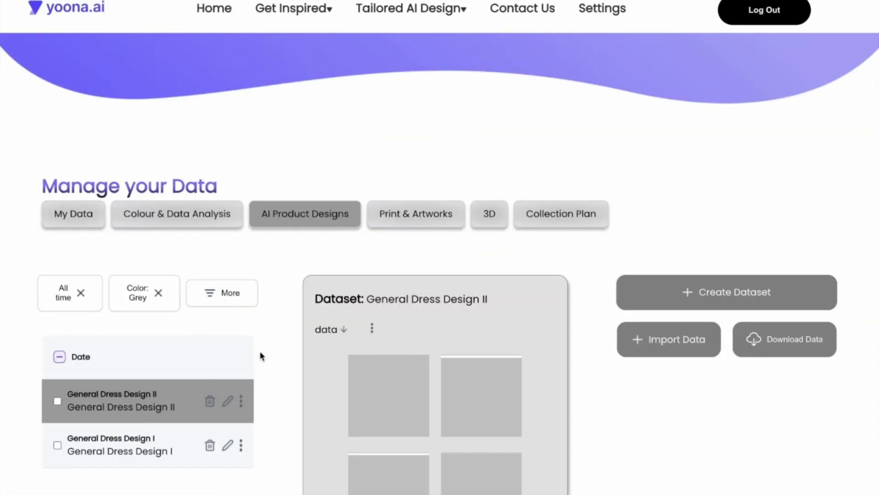
scroll(275, 349, down, 2)
scroll(275, 353, down, 2)
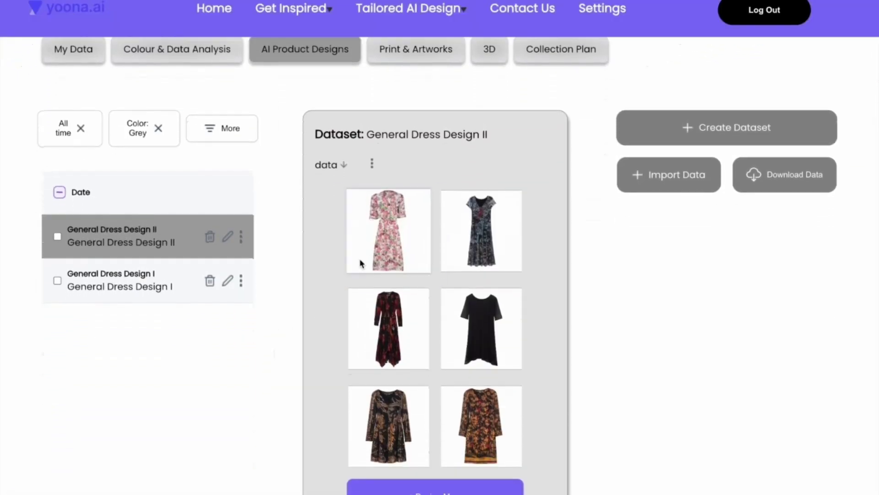
click(389, 236)
click(460, 234)
scroll(387, 313, down, 1)
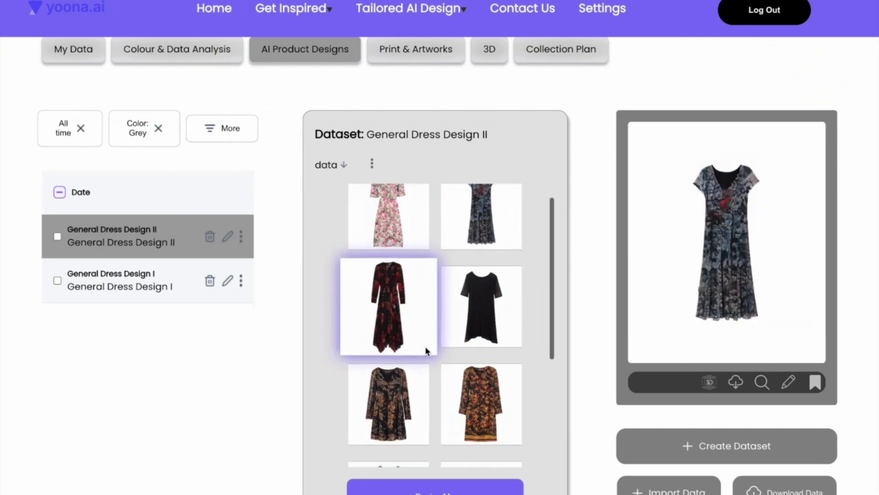
scroll(426, 354, down, 2)
scroll(400, 385, down, 1)
click(397, 381)
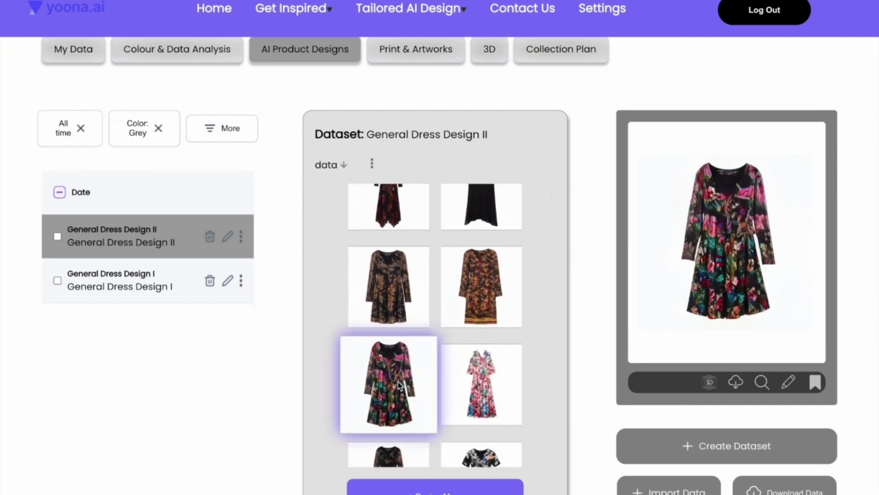
click(479, 383)
scroll(475, 382, down, 1)
click(147, 292)
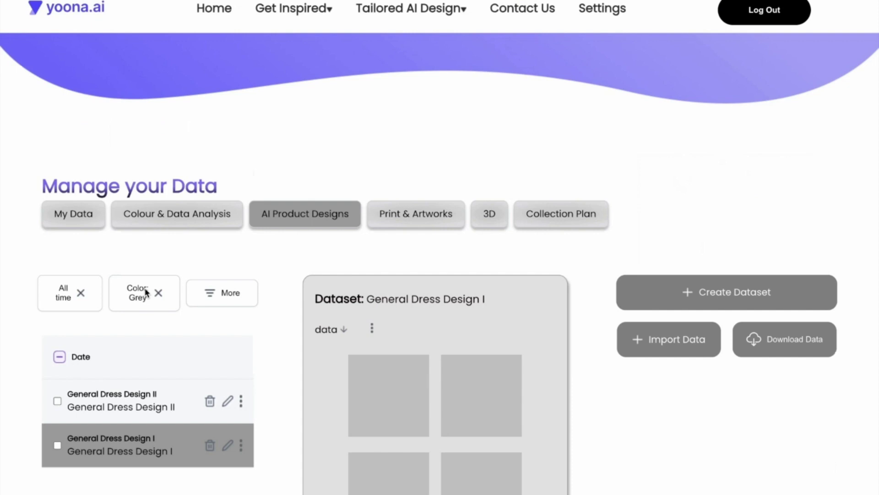
scroll(268, 341, down, 2)
scroll(269, 341, down, 1)
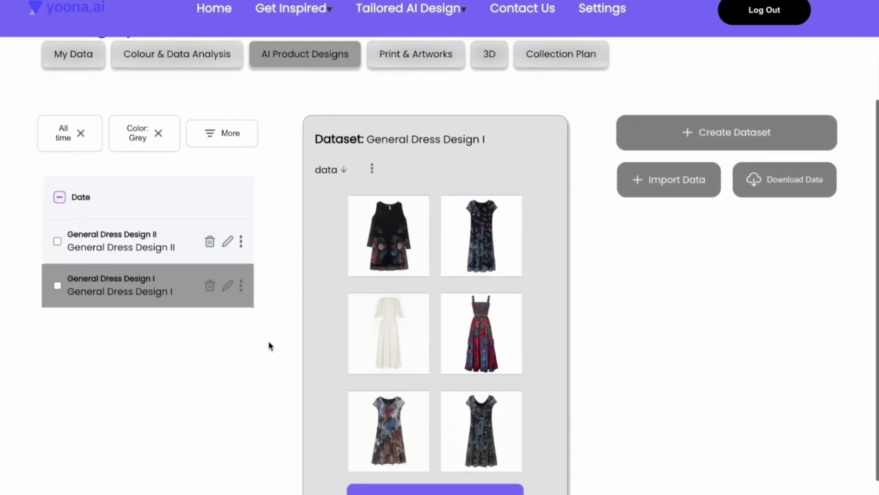
click(474, 319)
scroll(475, 319, down, 1)
scroll(475, 318, down, 1)
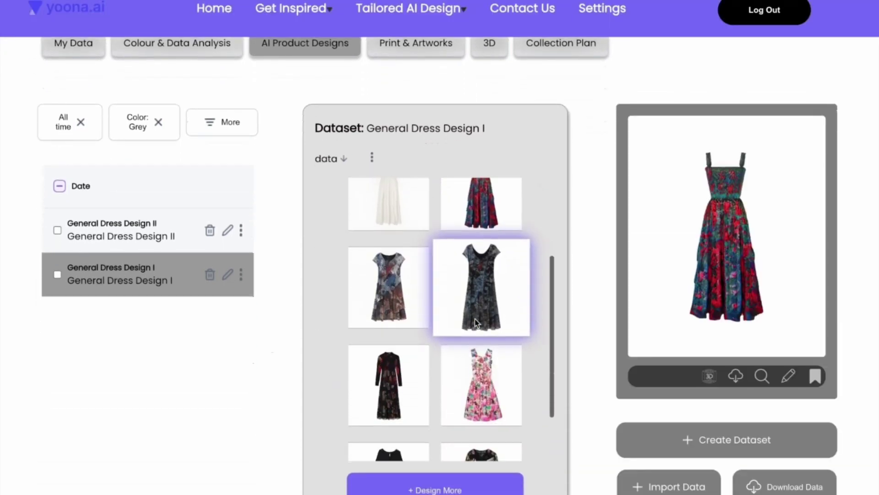
click(405, 382)
scroll(405, 382, down, 1)
click(481, 405)
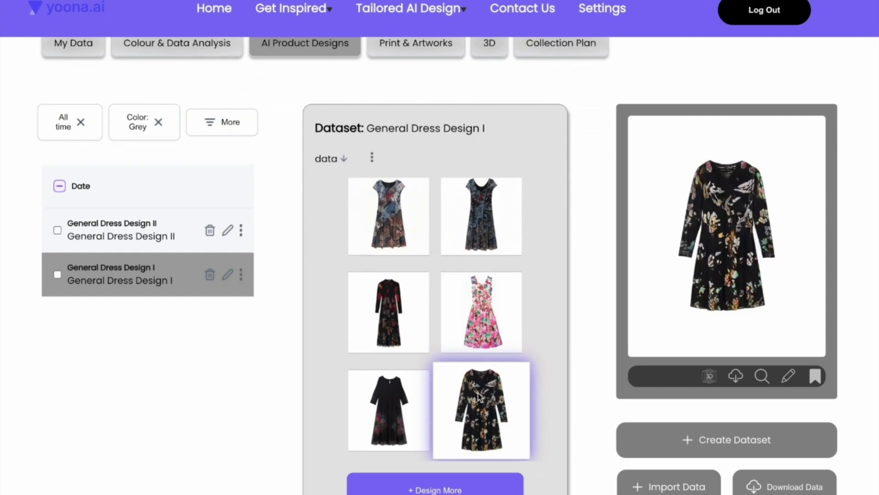
scroll(581, 354, up, 2)
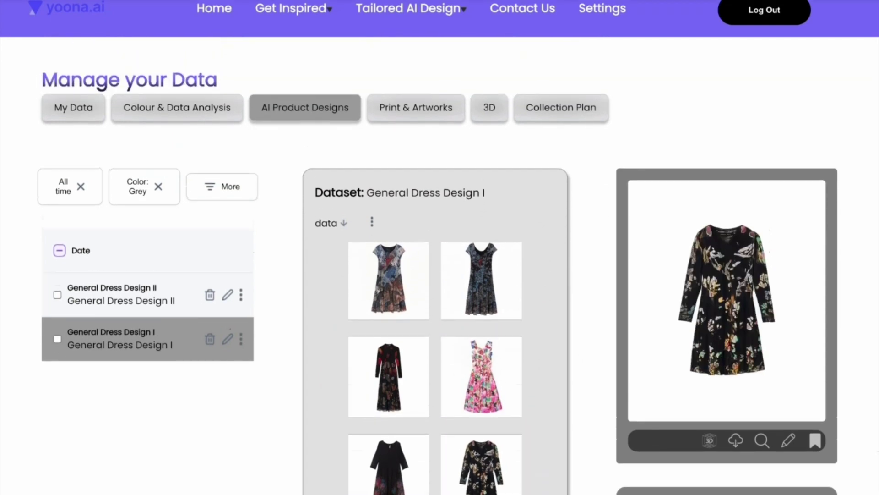
mouse_move(411, 8)
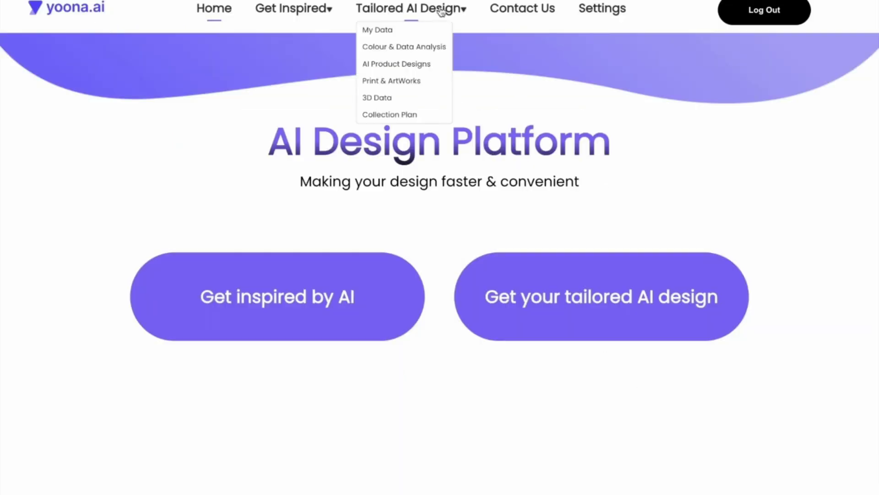
click(423, 95)
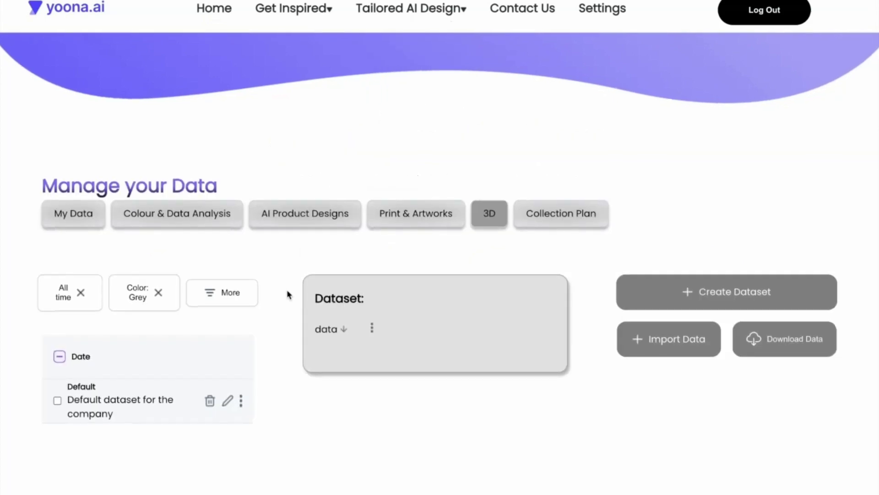
click(162, 408)
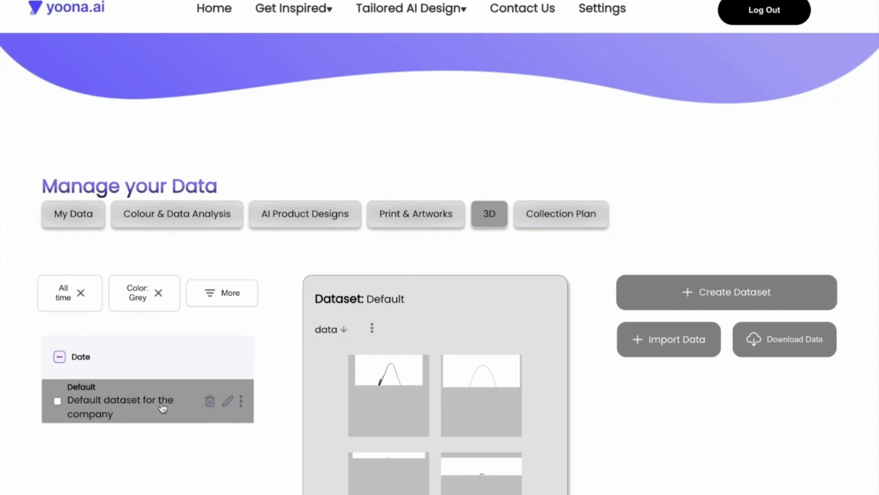
scroll(288, 365, down, 2)
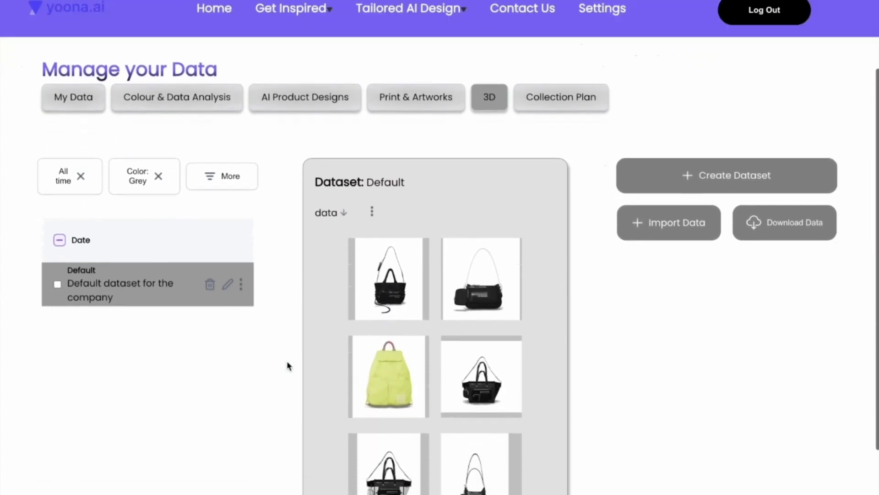
scroll(287, 365, down, 1)
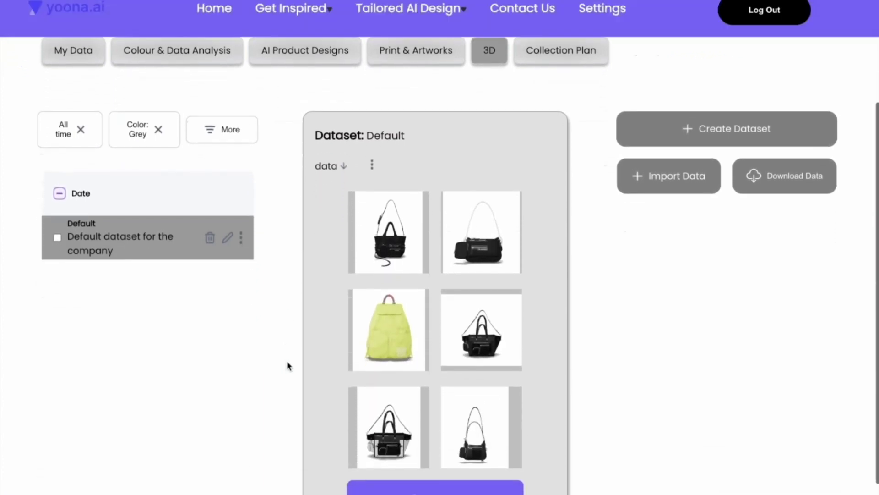
click(398, 419)
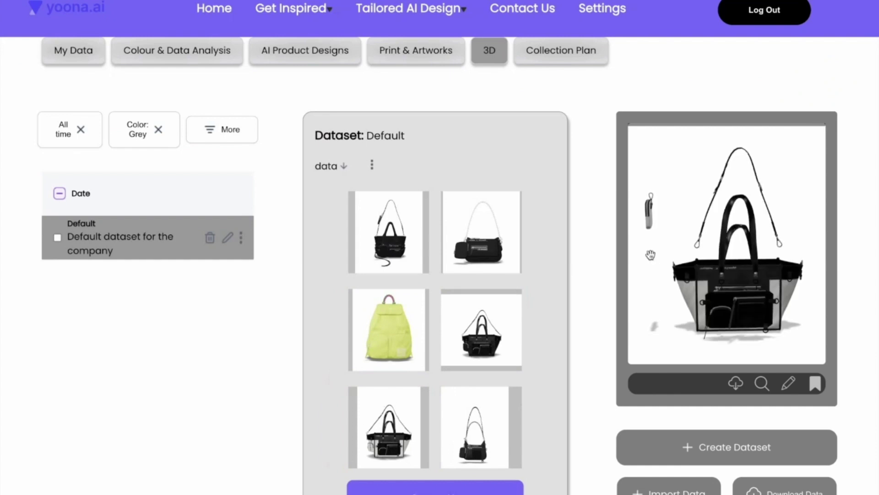
mouse_move(667, 255)
mouse_down()
mouse_move(691, 267)
mouse_move(731, 252)
mouse_move(766, 268)
mouse_move(749, 287)
mouse_up()
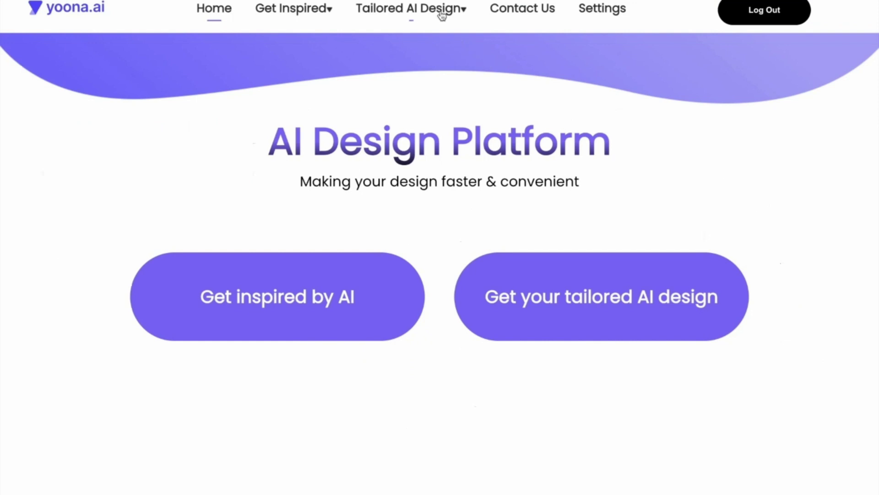
click(442, 16)
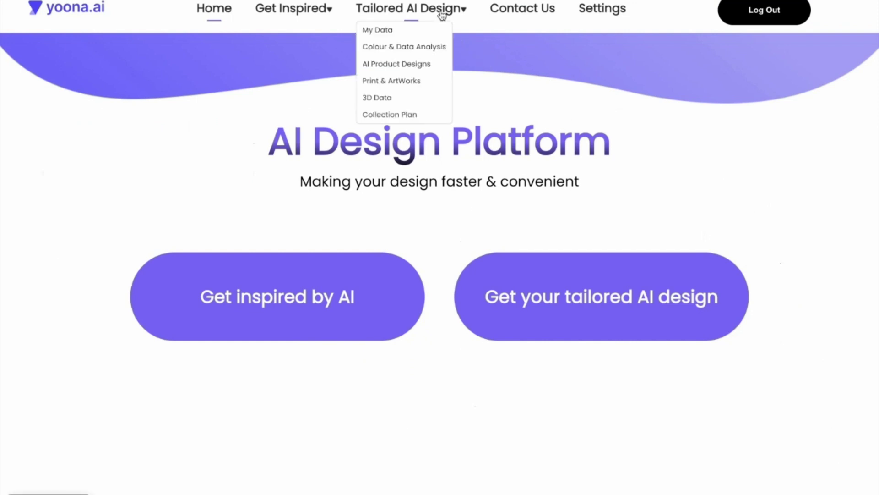
click(422, 46)
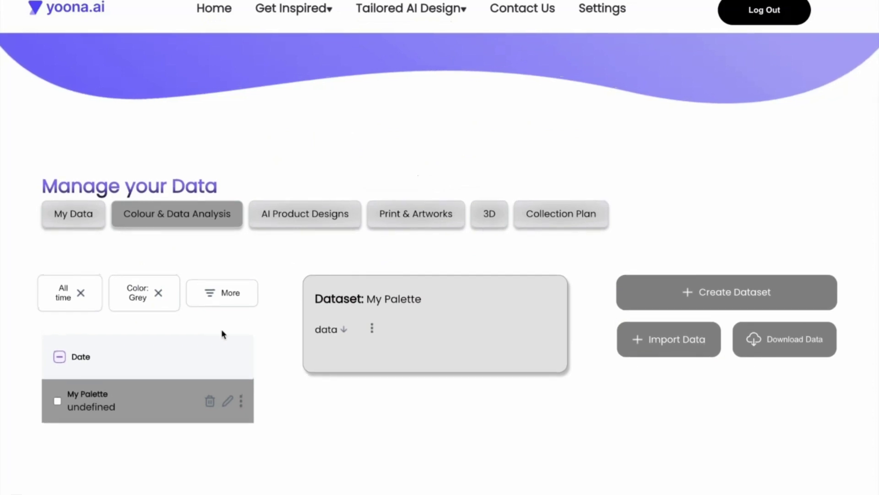
click(135, 403)
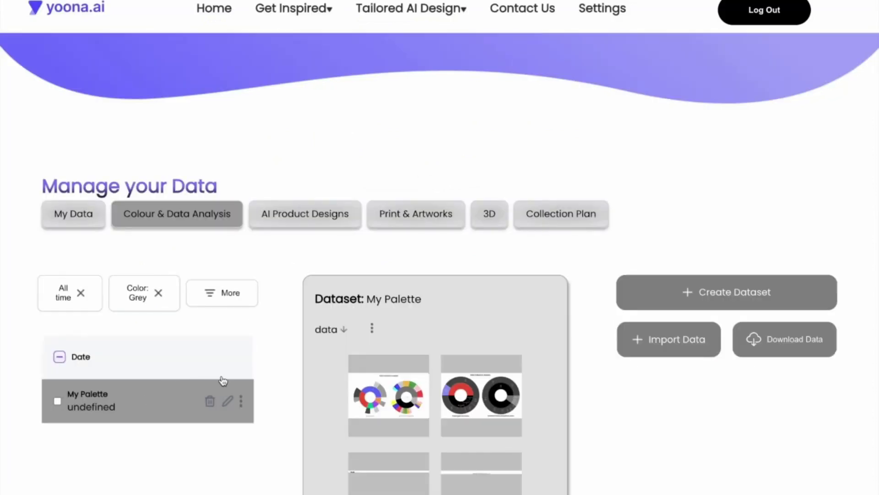
scroll(280, 386, down, 3)
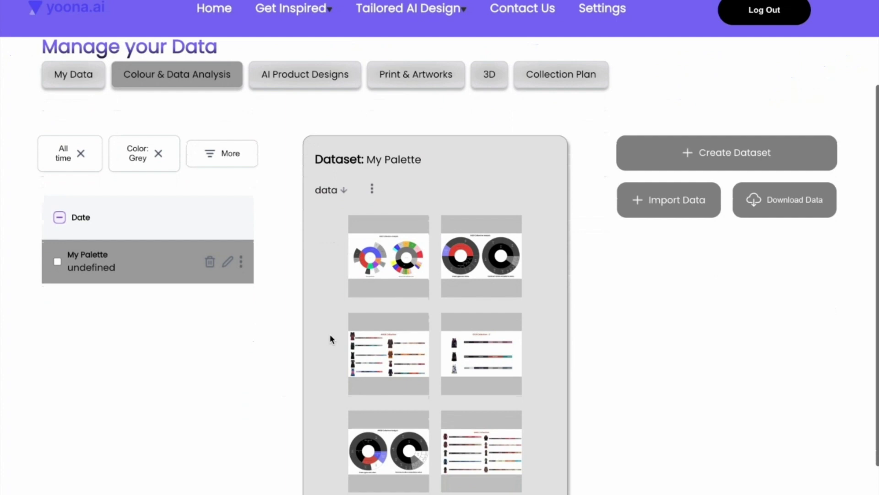
scroll(330, 334, down, 1)
click(393, 273)
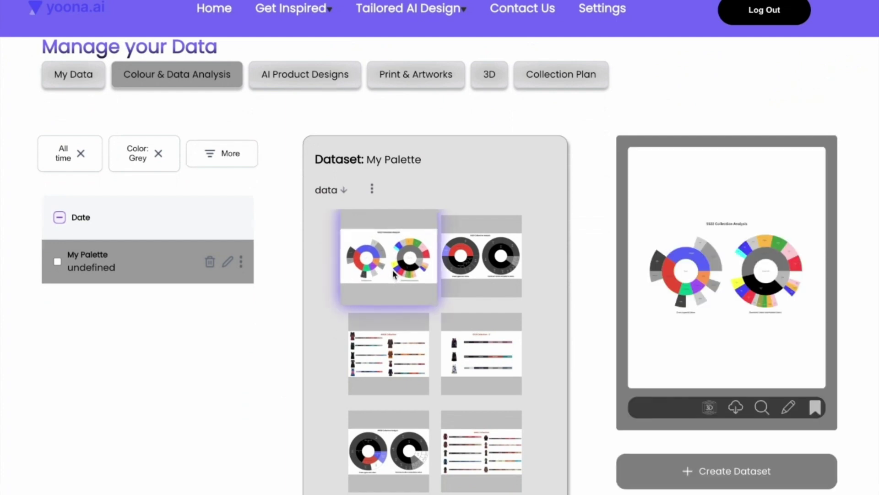
click(471, 258)
scroll(471, 259, down, 2)
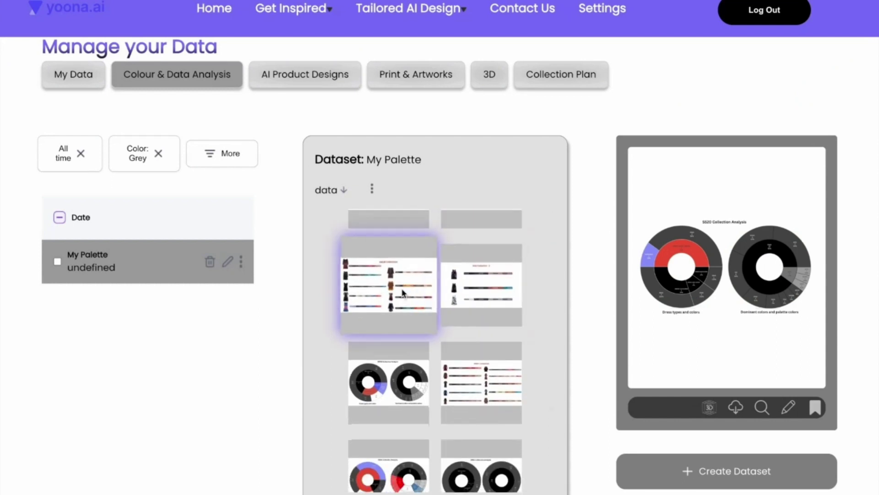
click(403, 293)
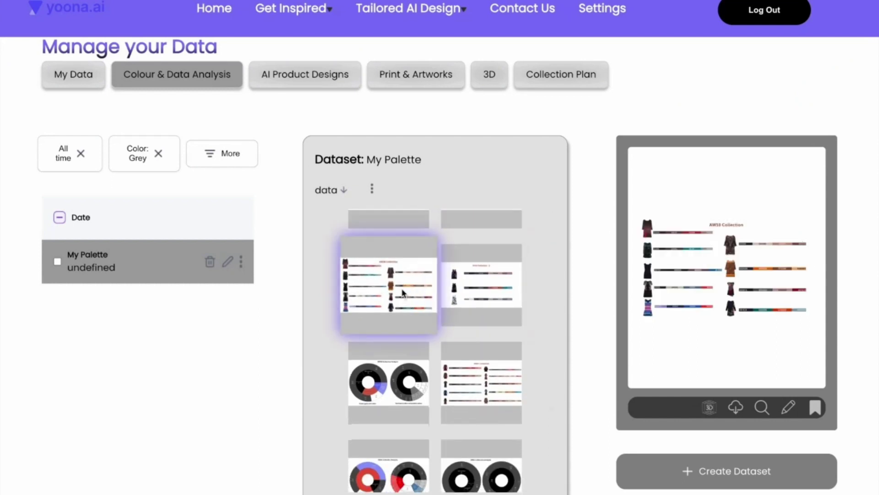
click(471, 301)
scroll(416, 439, down, 2)
click(415, 439)
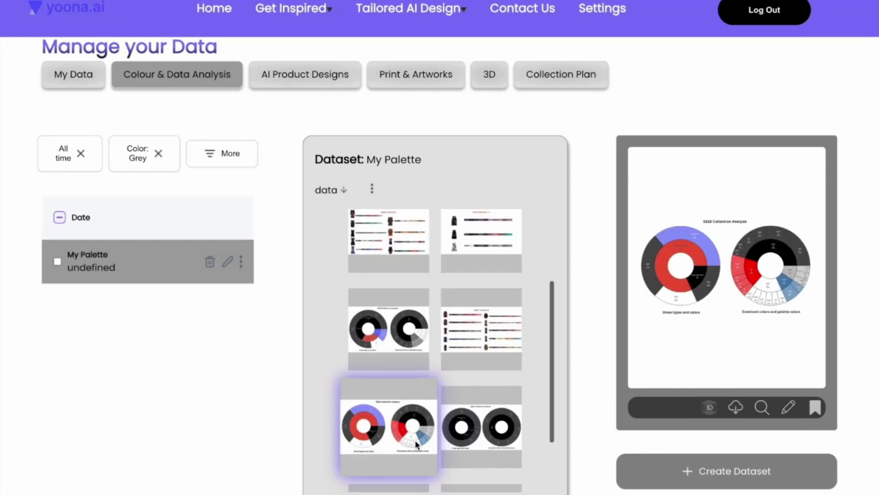
scroll(415, 439, down, 2)
scroll(416, 443, down, 1)
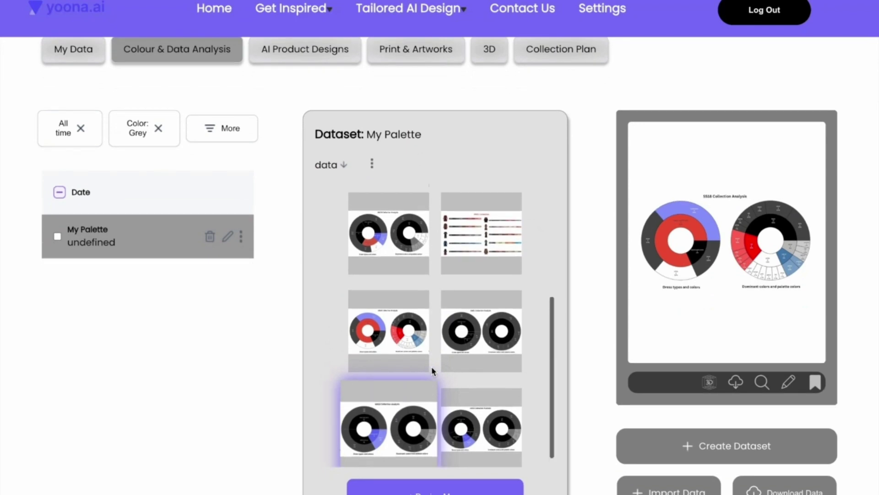
scroll(432, 371, up, 3)
scroll(432, 371, up, 2)
scroll(431, 371, up, 1)
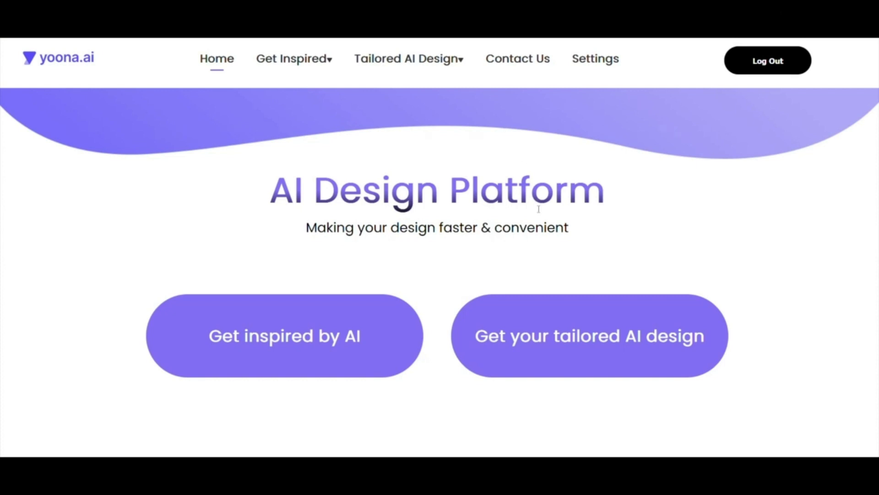
In My Data, choose the dark sleeveless Mod Data dress and start a Variate of it.
click(575, 333)
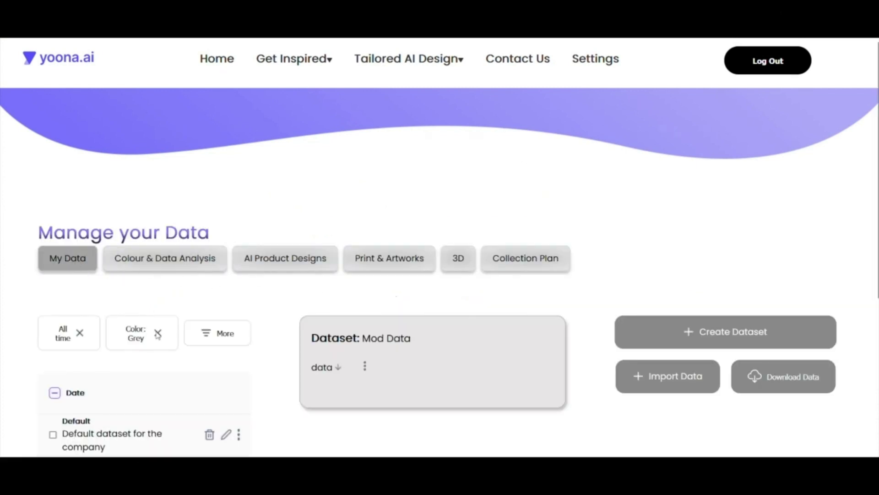
scroll(167, 410, down, 2)
scroll(167, 410, down, 3)
scroll(167, 410, down, 1)
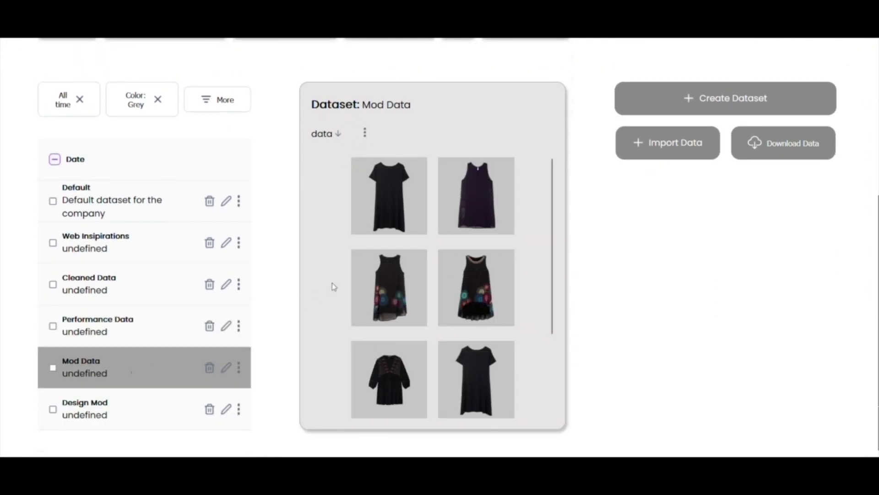
click(479, 207)
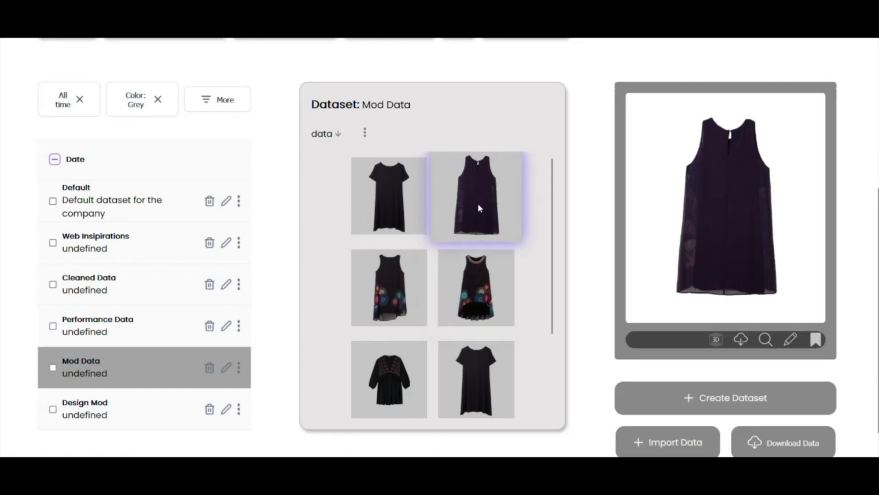
click(790, 338)
click(484, 247)
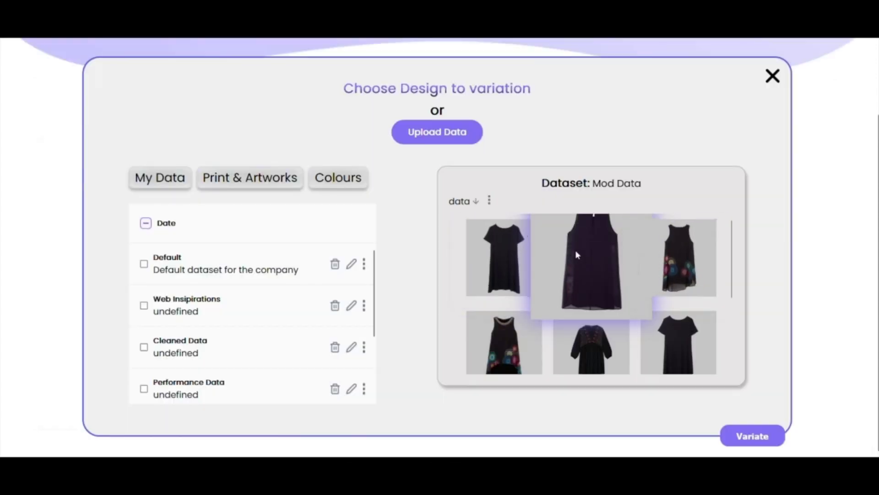
Generate three variations of the black sleeveless dress and preview the original and each variant.
click(761, 437)
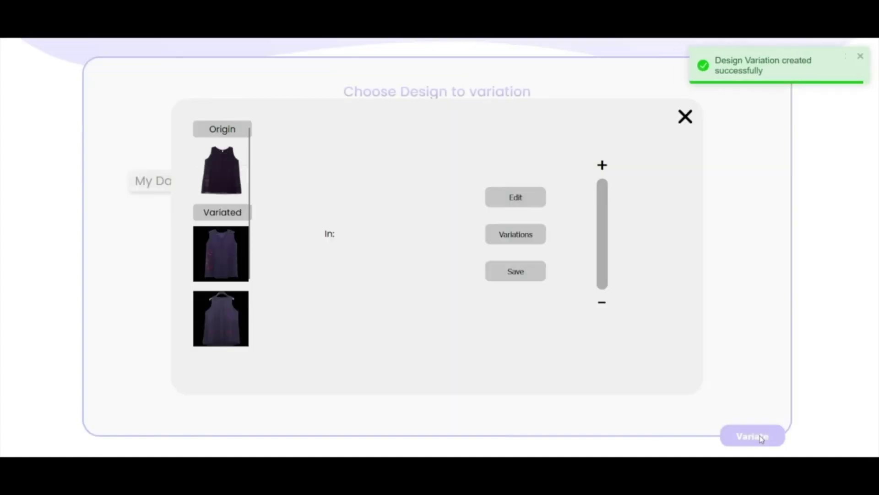
click(211, 166)
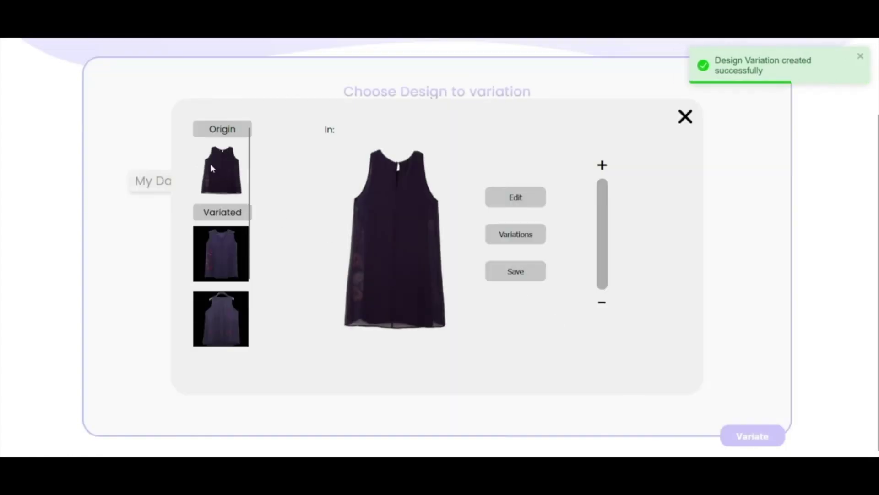
click(220, 250)
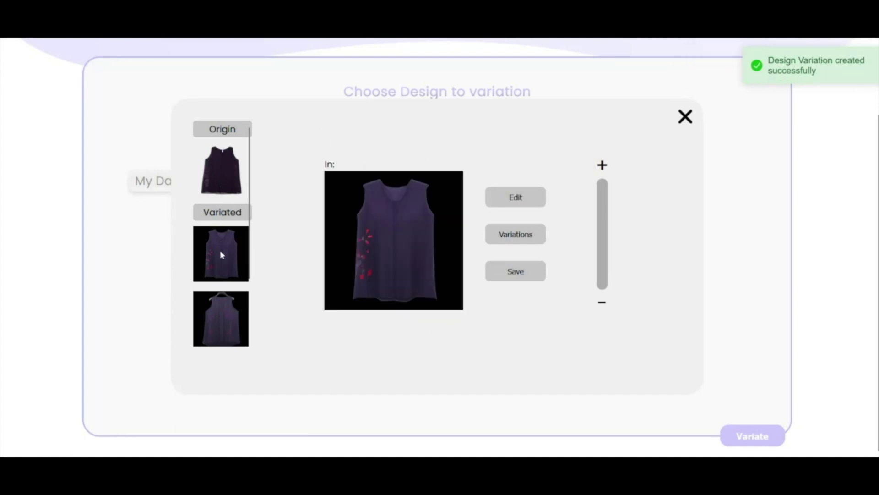
click(224, 310)
scroll(224, 312, down, 2)
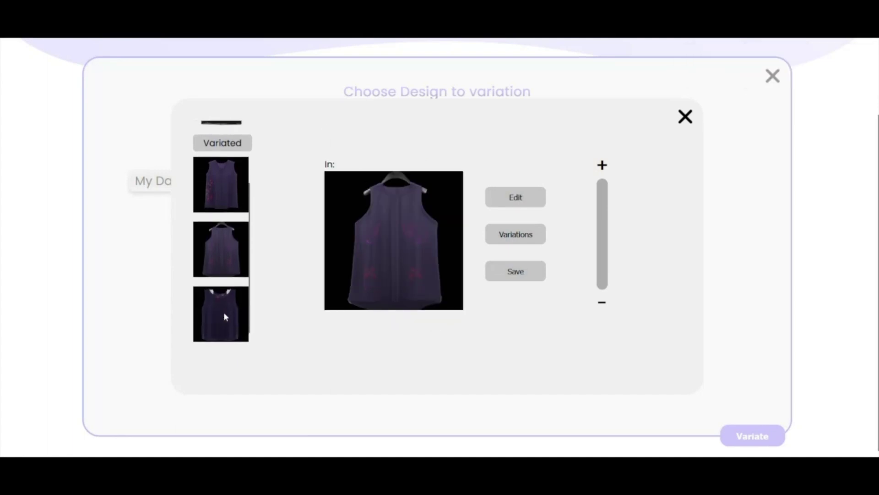
click(224, 314)
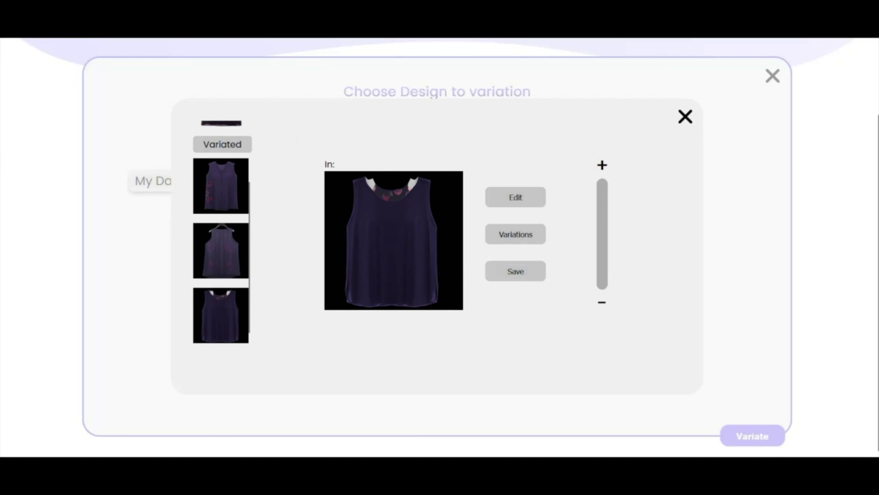
mouse_move(410, 7)
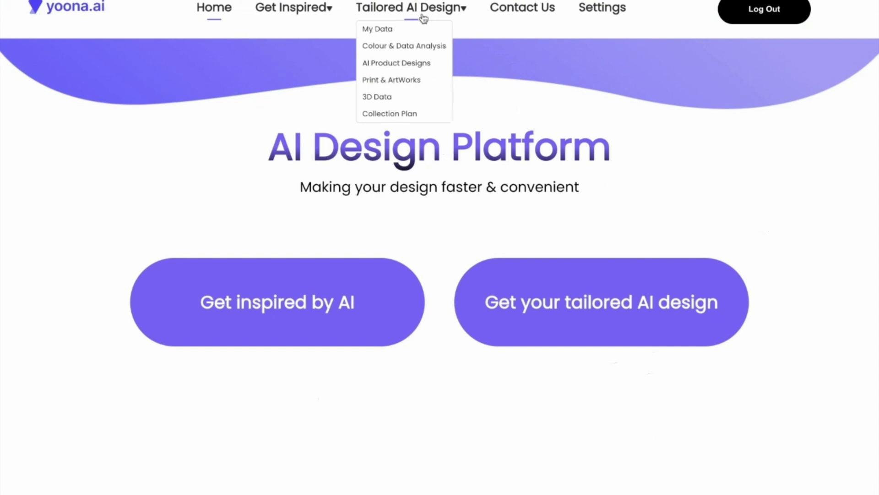
Browse the Web Insipirations dataset in My Data, previewing the navy handkerchief-hem and red patterned dresses.
click(410, 29)
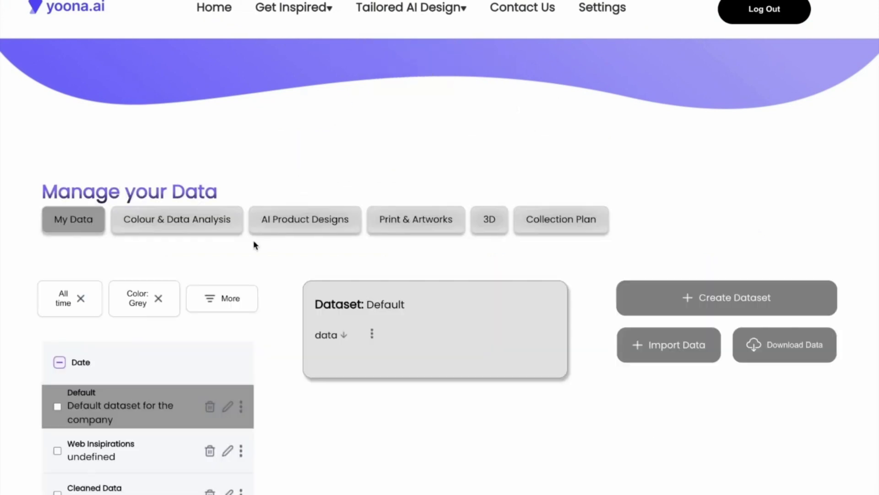
click(167, 437)
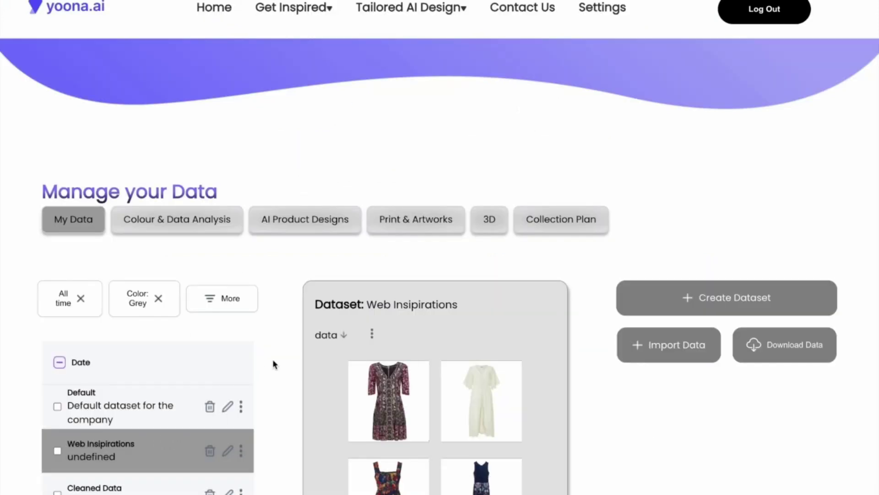
scroll(275, 359, down, 3)
scroll(275, 357, down, 1)
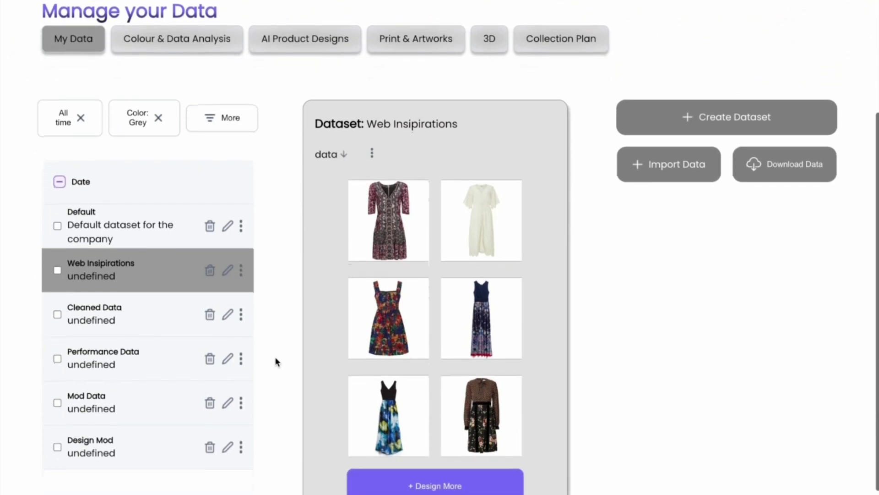
scroll(275, 357, down, 1)
scroll(395, 356, down, 1)
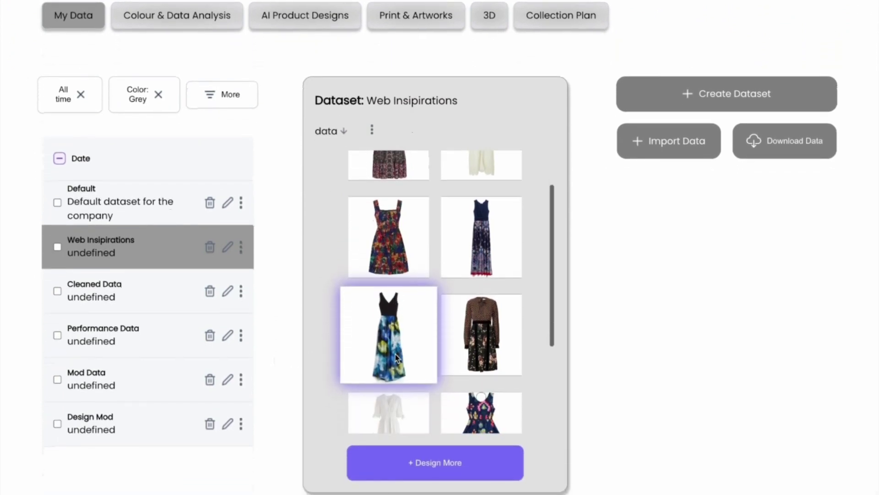
scroll(396, 356, down, 1)
scroll(396, 356, down, 1)
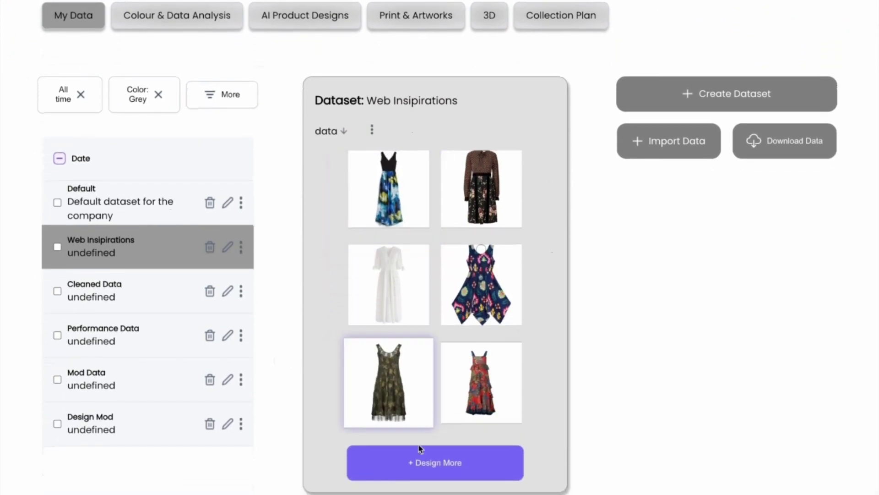
click(484, 311)
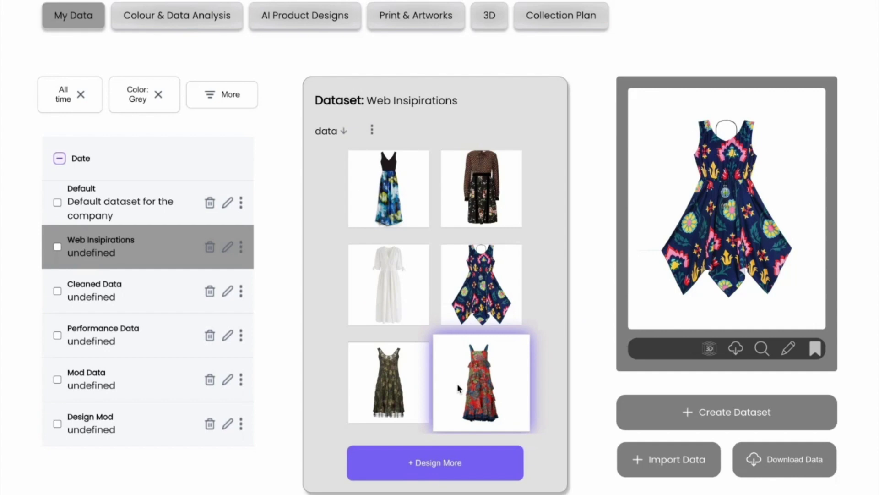
scroll(458, 384, down, 1)
scroll(458, 388, down, 1)
scroll(458, 388, down, 1)
scroll(457, 388, down, 1)
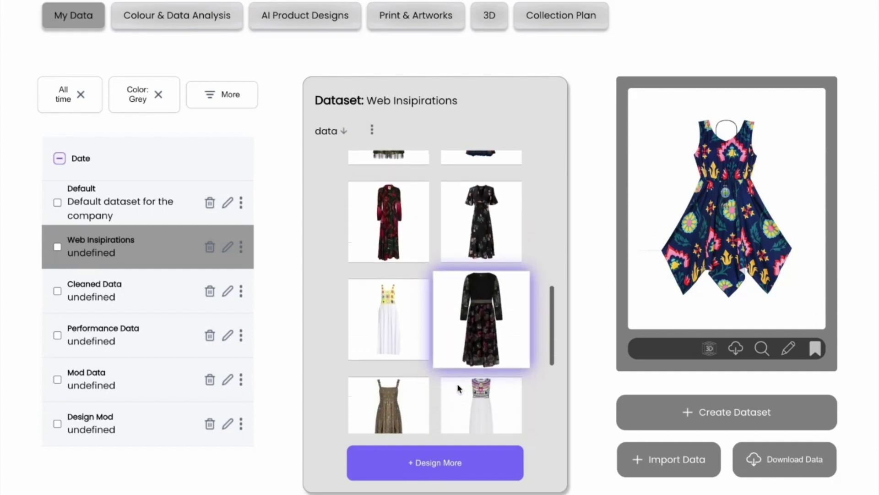
scroll(458, 389, down, 1)
scroll(458, 388, down, 1)
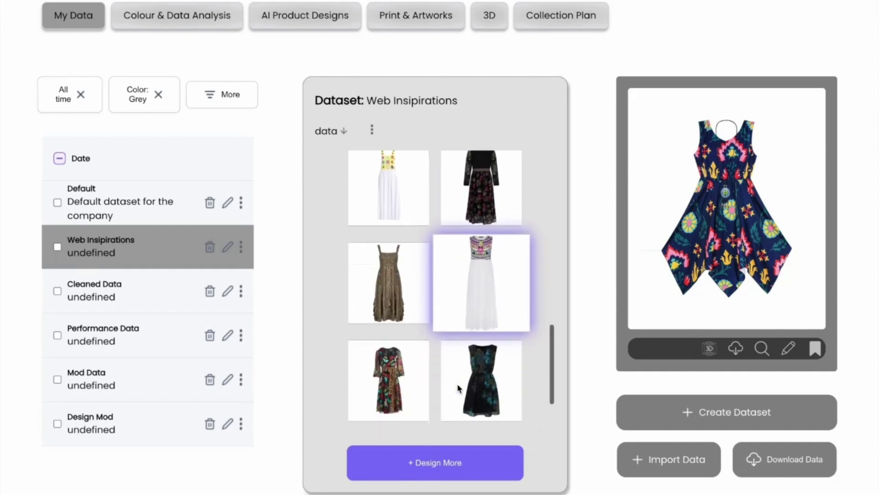
click(406, 381)
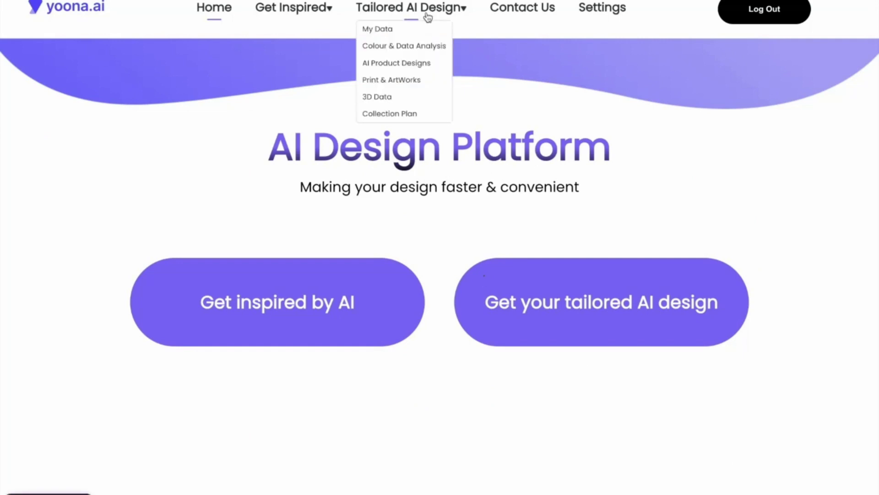
View the Falling Leaves Autumn 23 collection's six items with their brown and cream Pantone colour analysis.
click(414, 114)
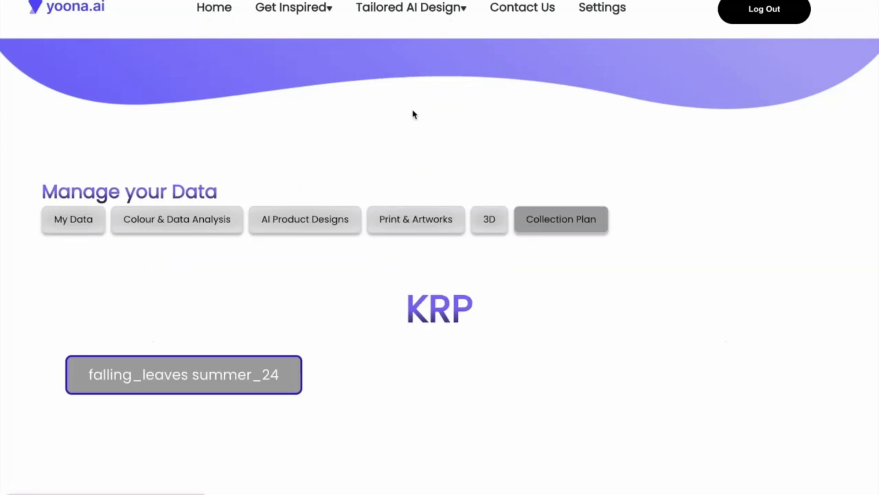
click(208, 375)
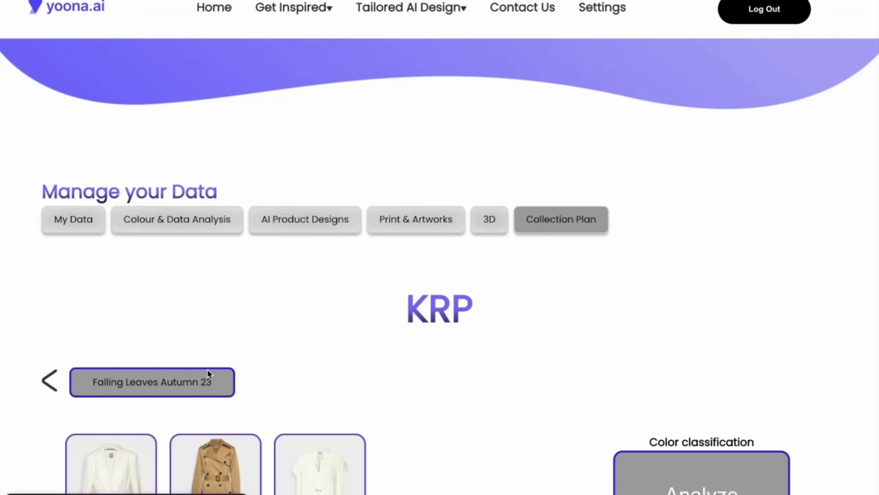
scroll(208, 375, down, 5)
scroll(208, 374, down, 1)
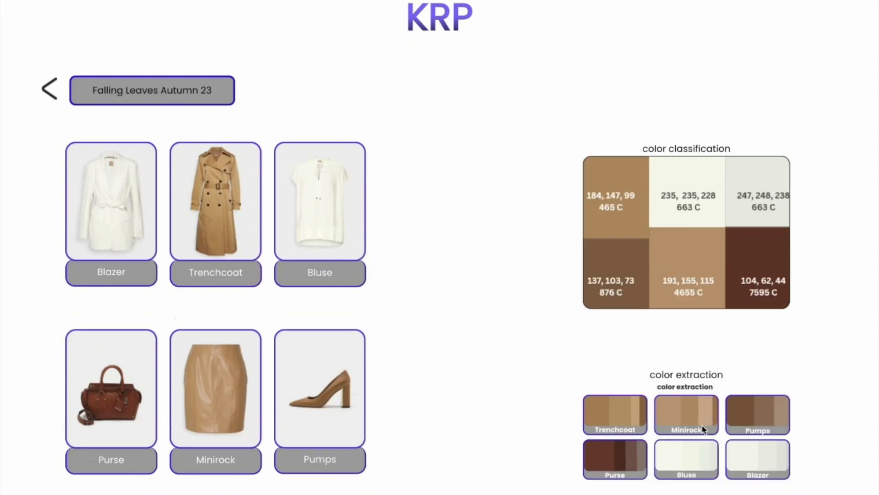
scroll(563, 366, down, 1)
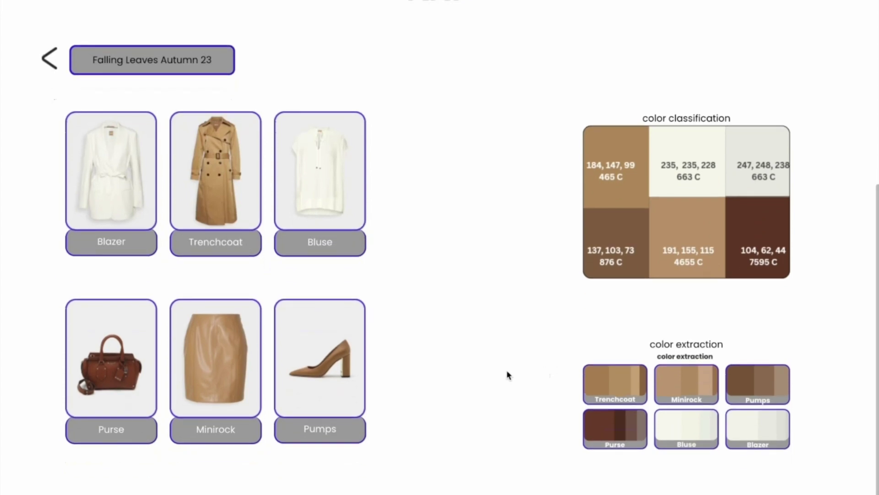
scroll(507, 372, up, 1)
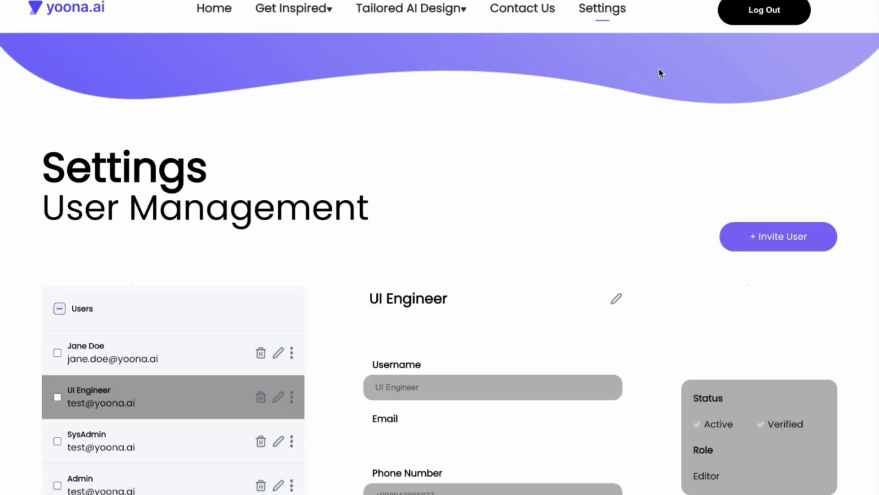
scroll(658, 72, down, 2)
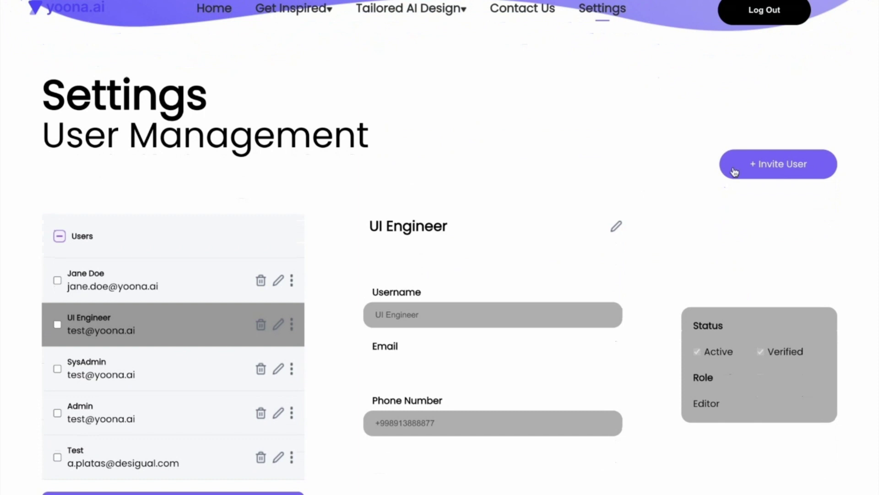
Invite a user named Test with an email and the UX Designer role, then dismiss the form.
click(763, 172)
text(Test)
key(Tab)
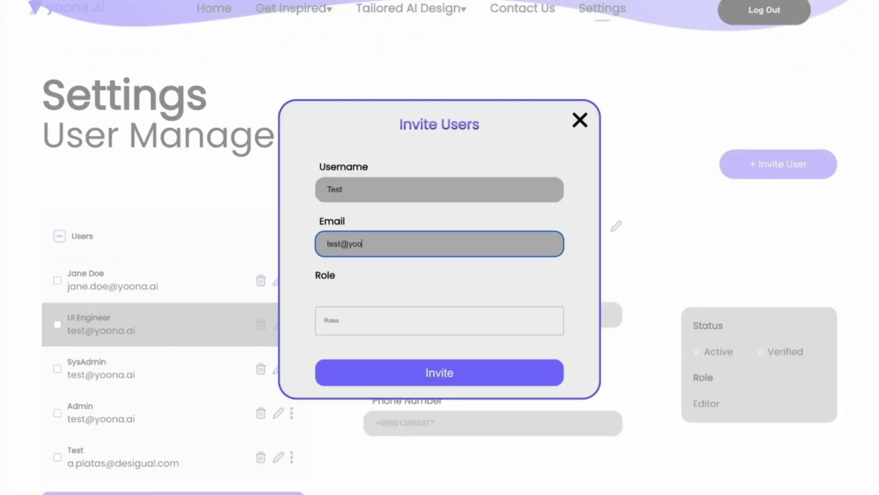
click(360, 319)
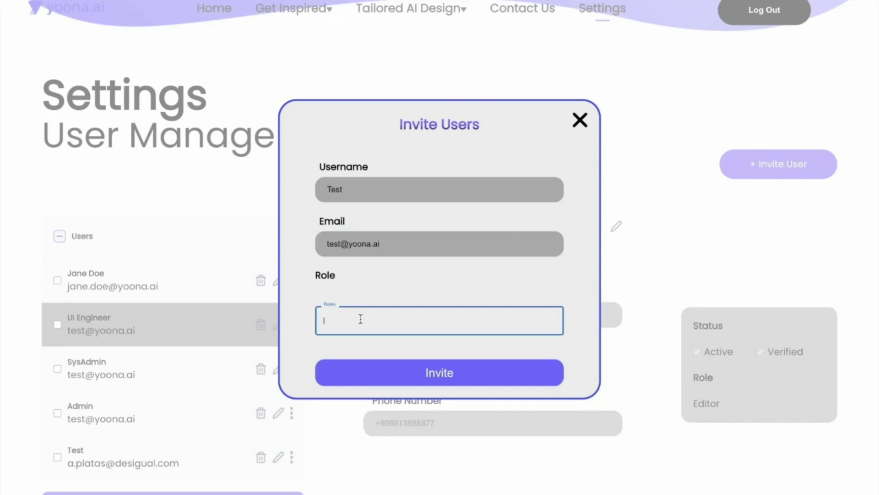
text(x)
click(420, 373)
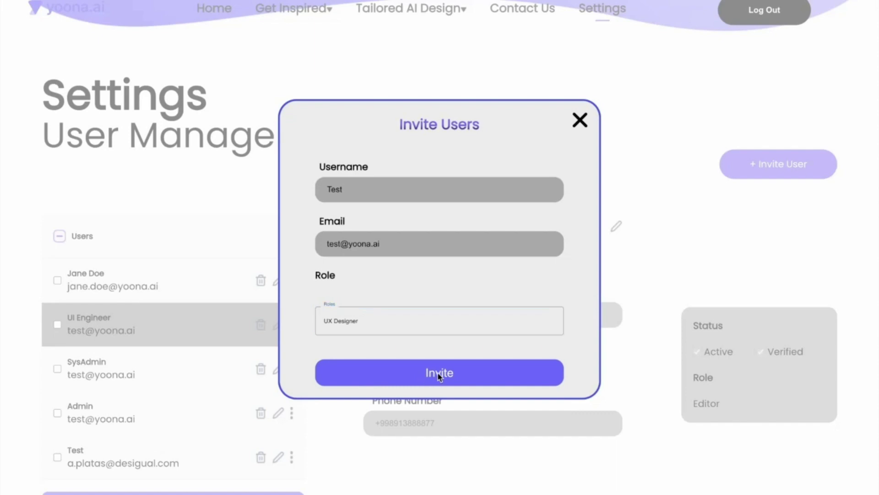
click(581, 122)
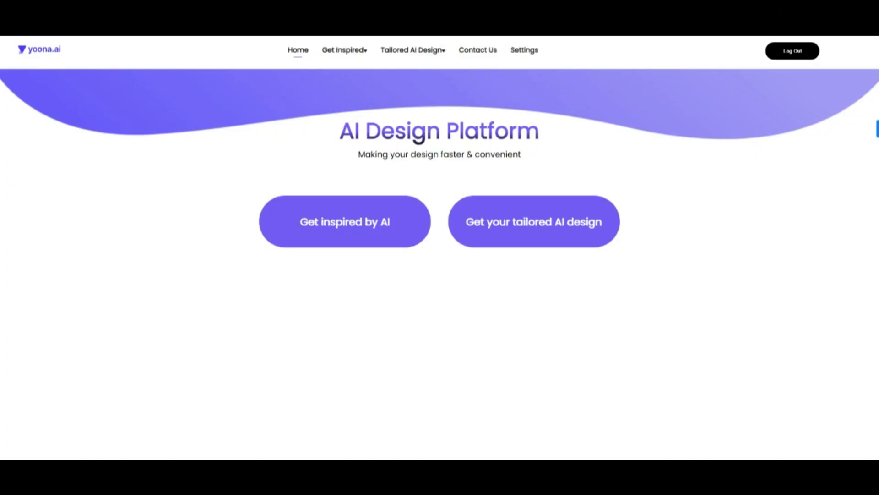